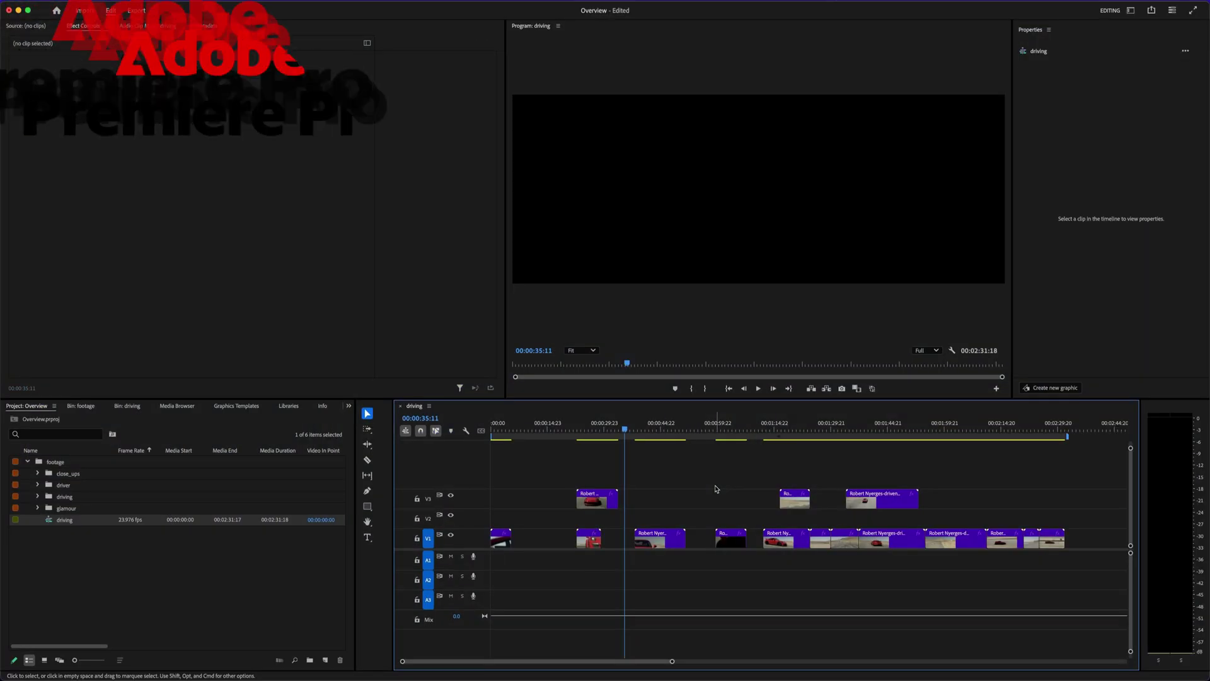
# - Undo the clip deletions and track moves made in the driving sequence
pyautogui.press('super+z')
pyautogui.press('super+z')
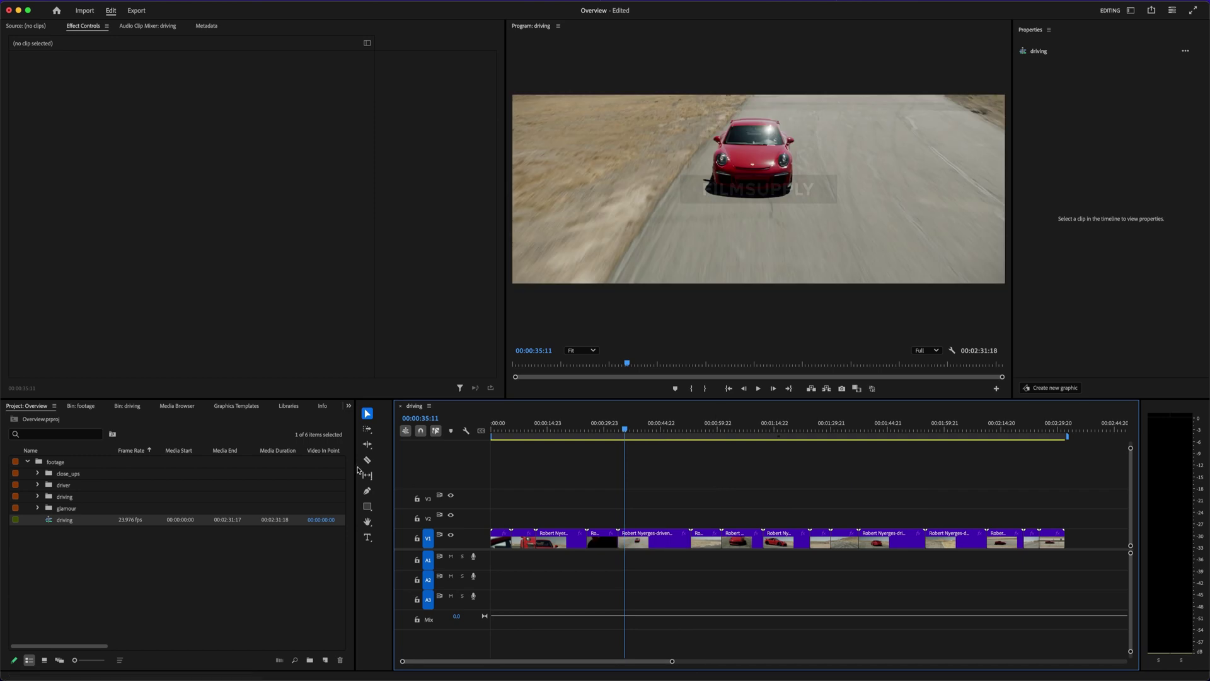
# - Try splitting the V1 clips around 00:00:40:23 with the Razor tool, then select one of the resulting pieces
pyautogui.click(644, 430)
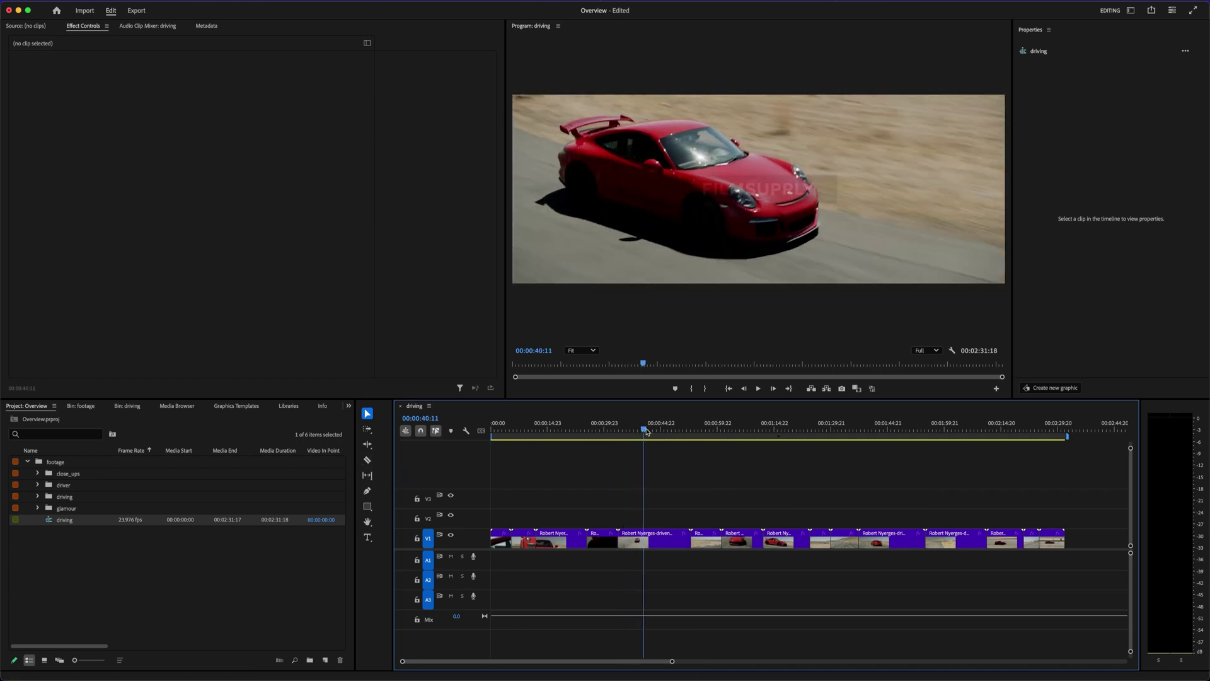
pyautogui.click(366, 460)
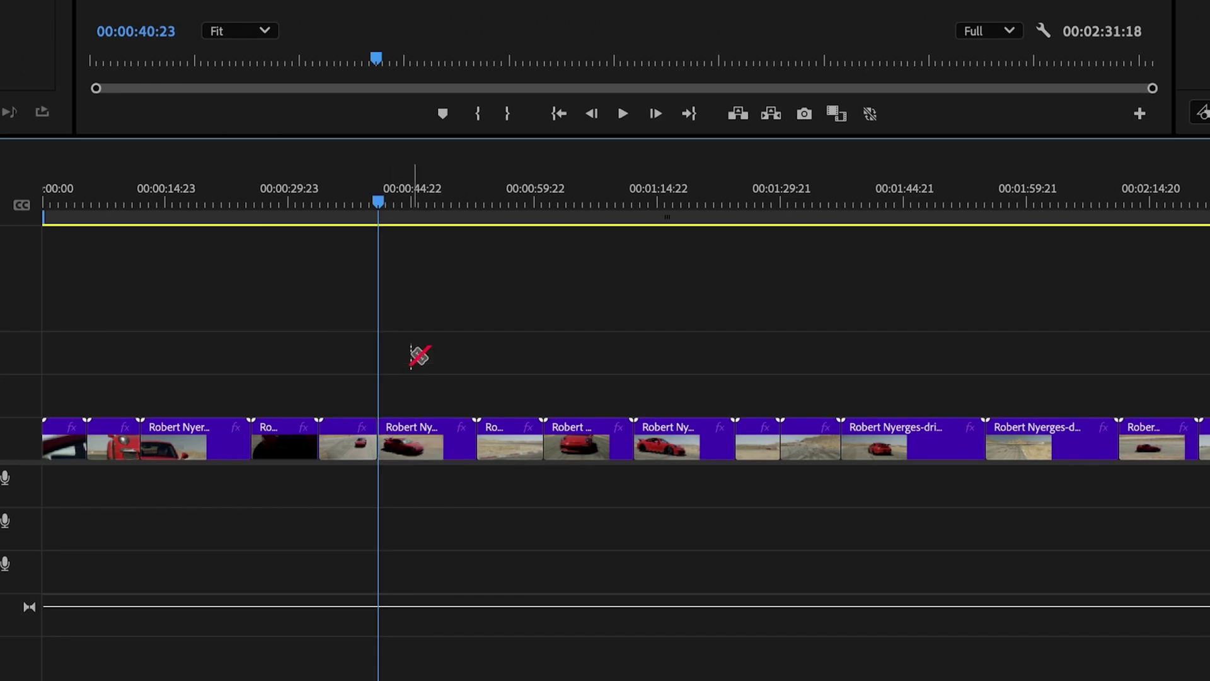
pyautogui.click(421, 438)
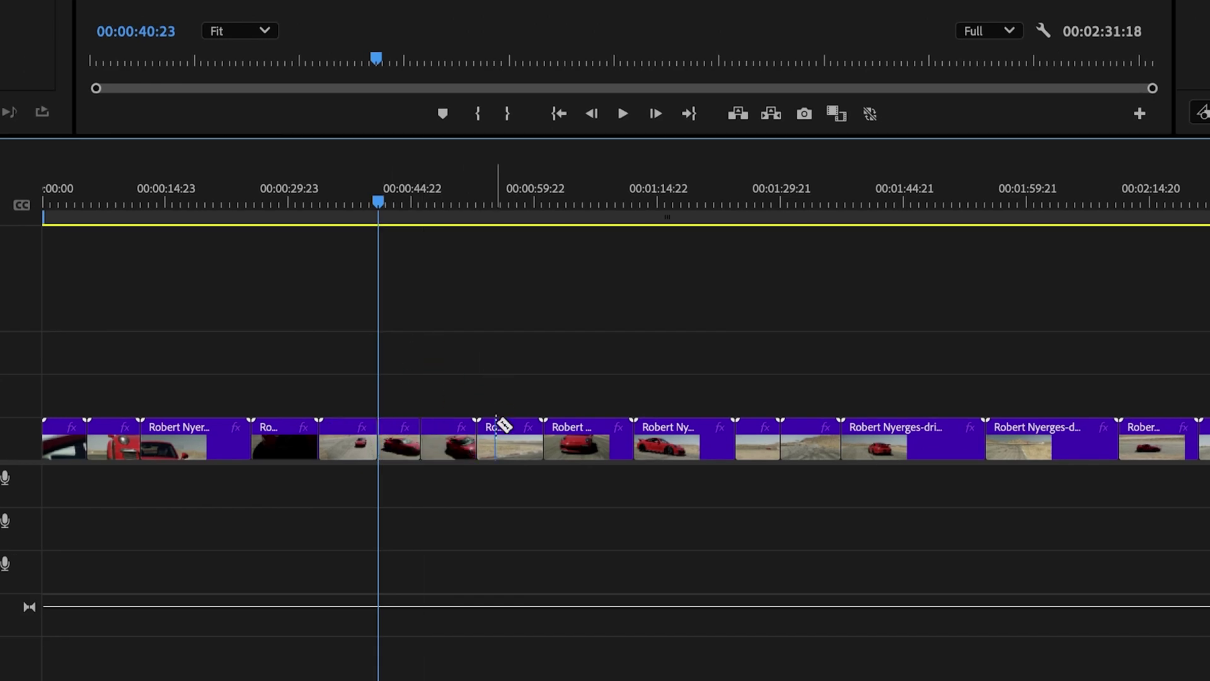
pyautogui.click(511, 438)
pyautogui.press('v')
pyautogui.click(470, 434)
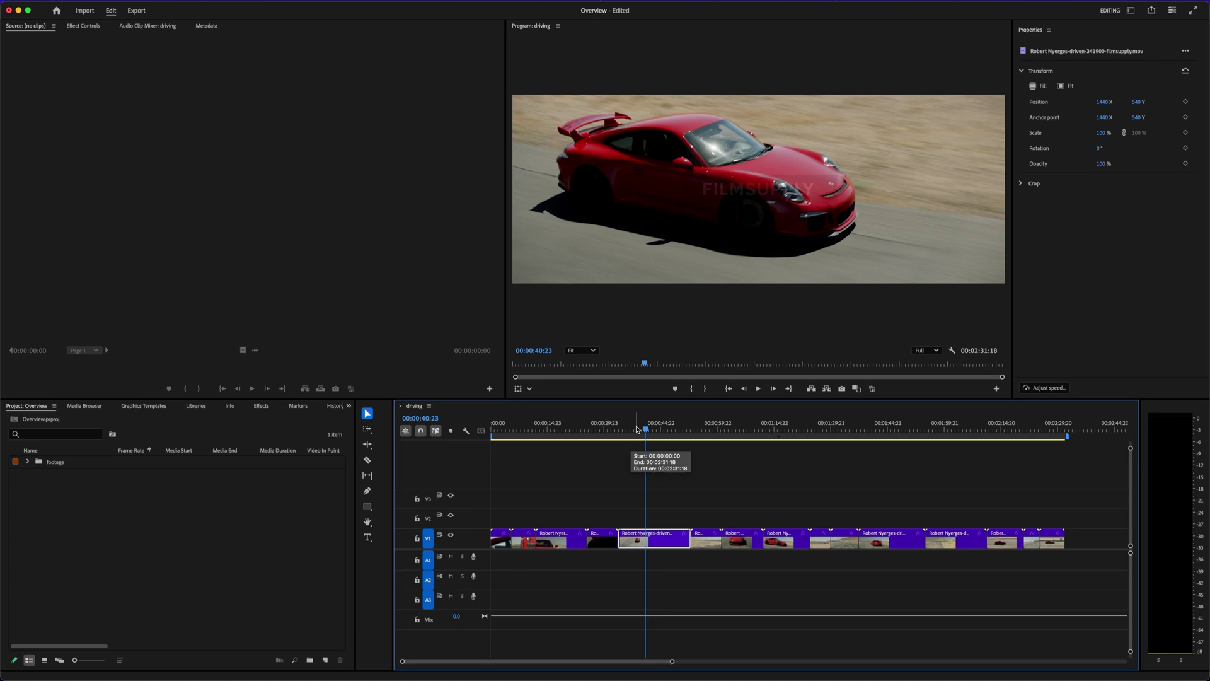
# - Play the sequence from its start and split the first V1 clip at 00:00:01:05 with the Razor tool
pyautogui.press('=')
pyautogui.press('=')
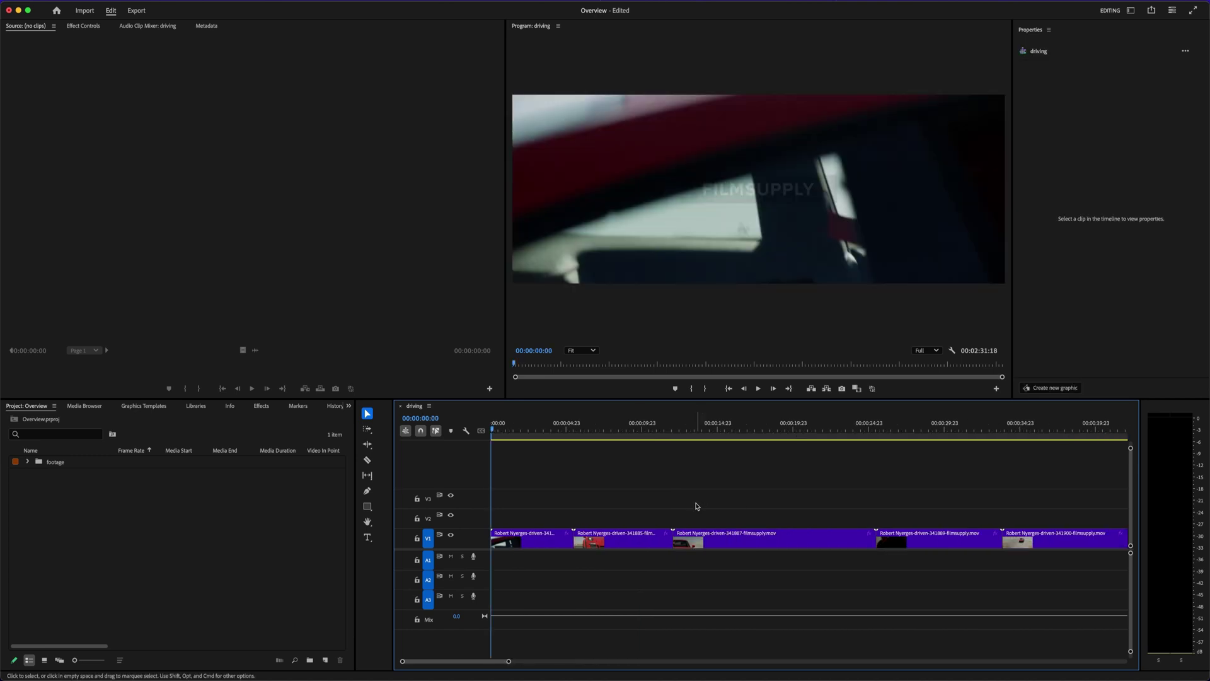
pyautogui.press('=')
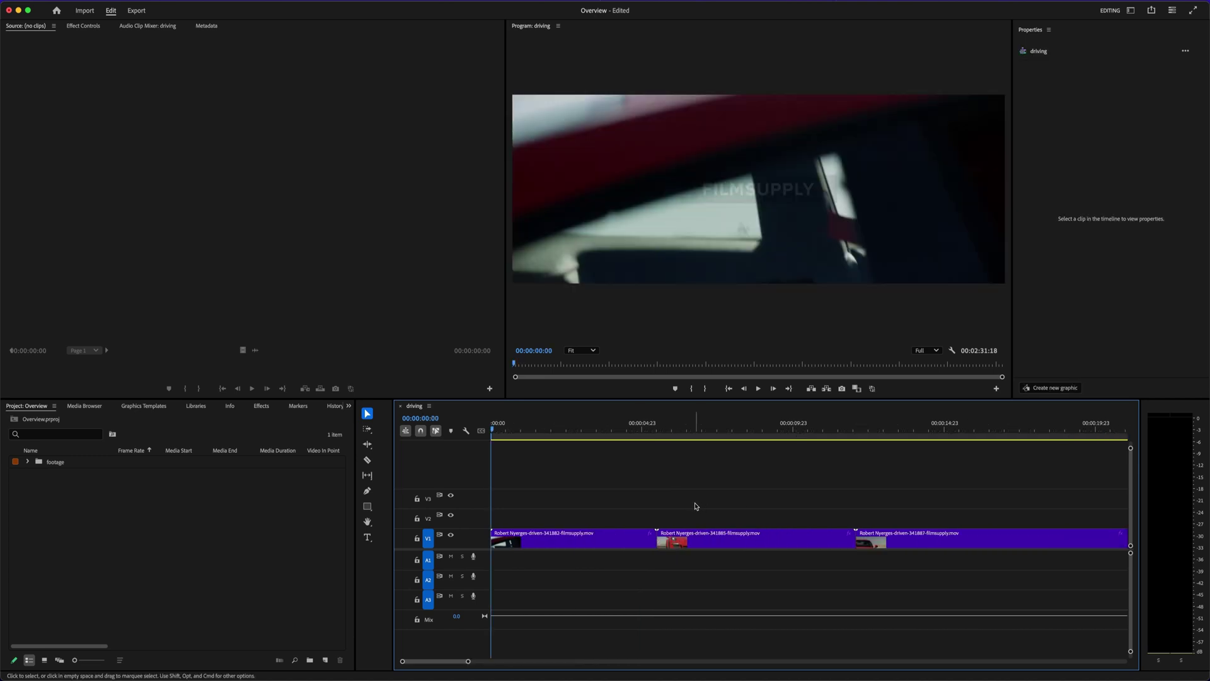
pyautogui.press('space')
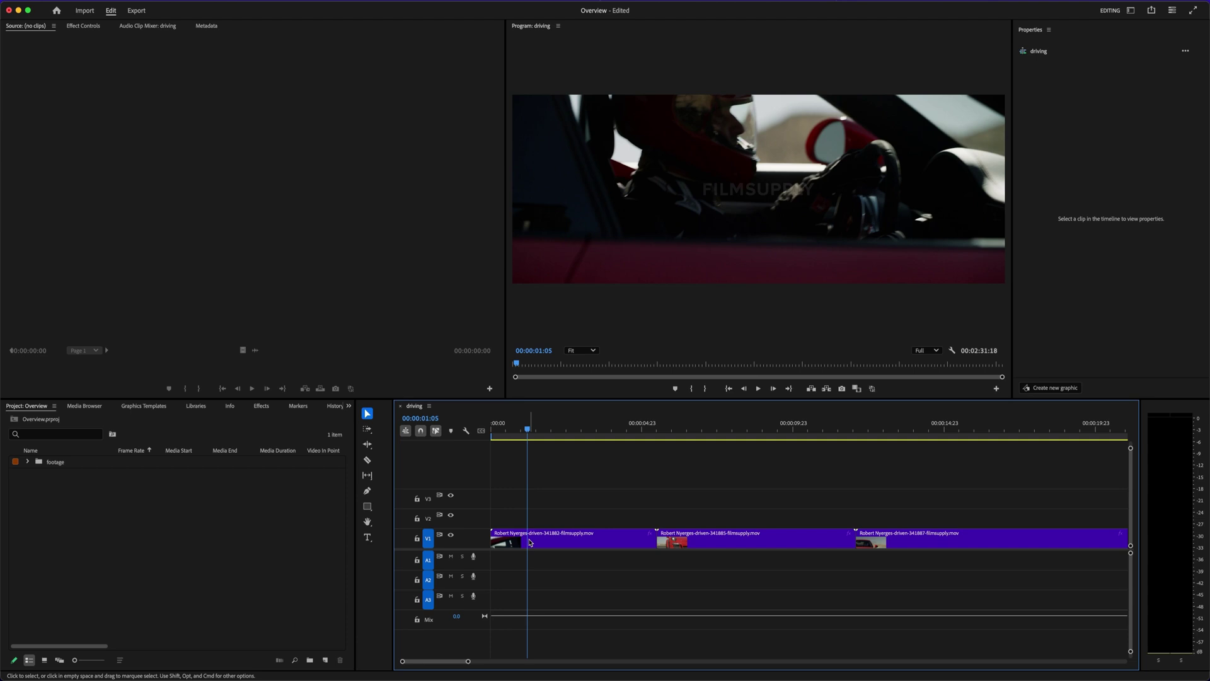
pyautogui.click(367, 461)
pyautogui.click(528, 539)
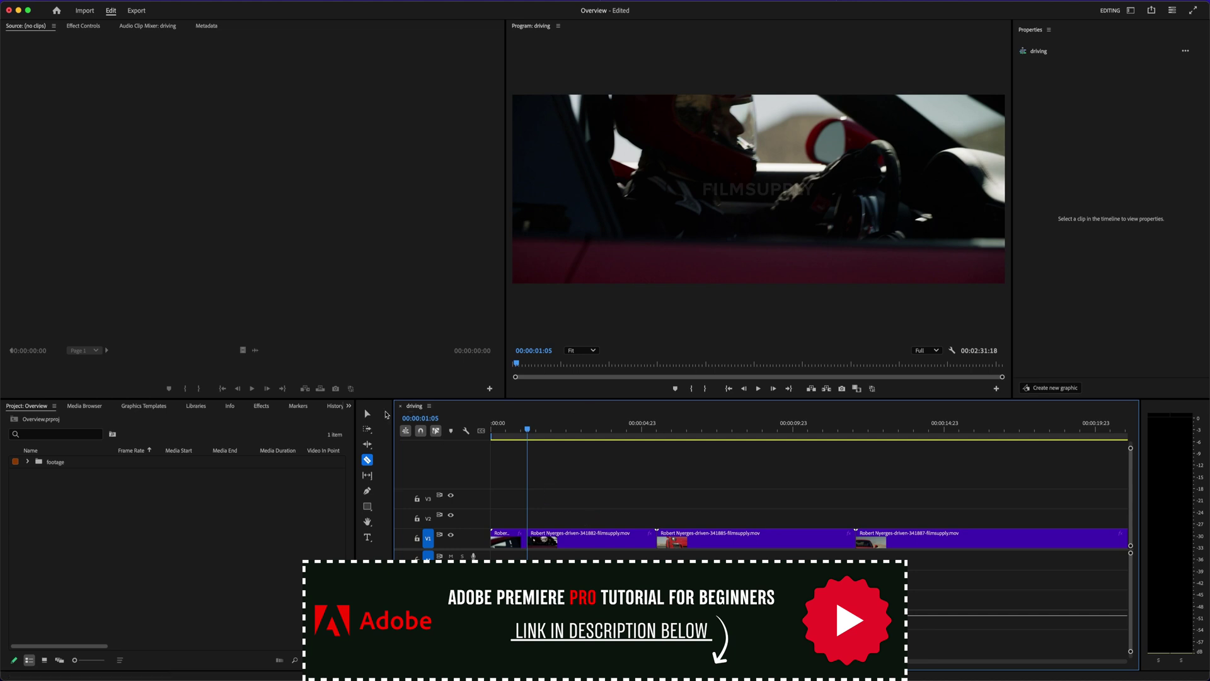
# - Delete the part of the first clip after the 00:00:01:05 cut, leaving its gap on V1
pyautogui.click(368, 414)
pyautogui.click(585, 542)
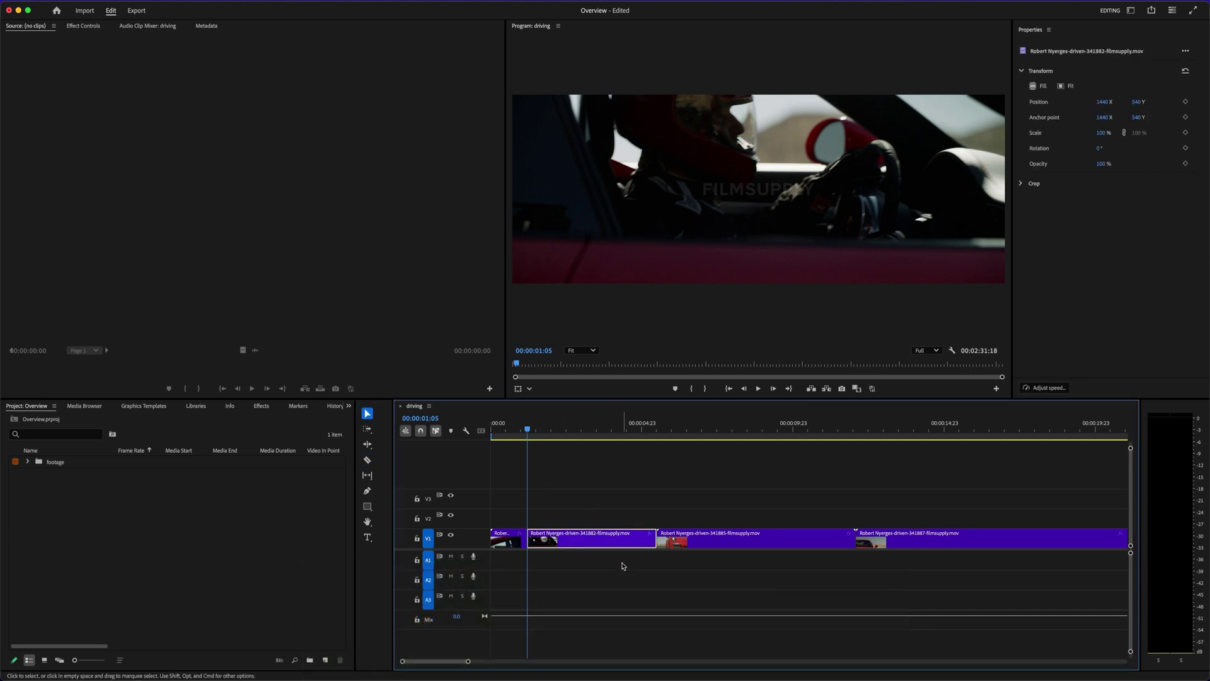
pyautogui.press('Delete')
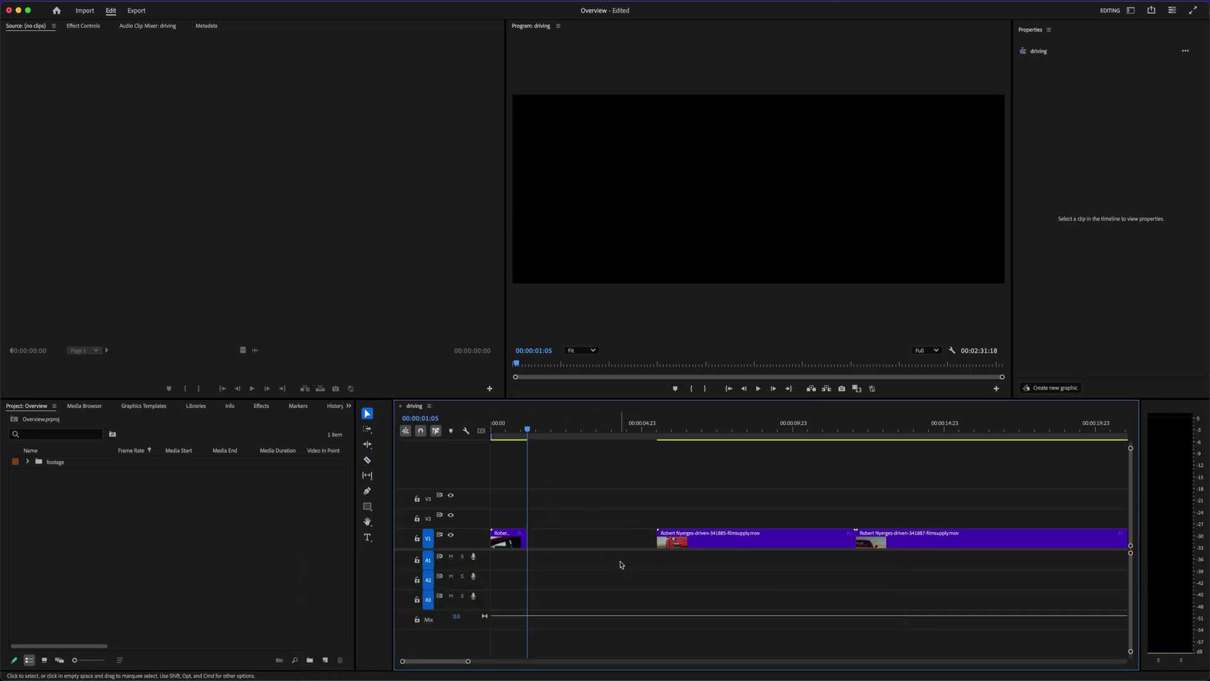
pyautogui.press('-')
pyautogui.press('-')
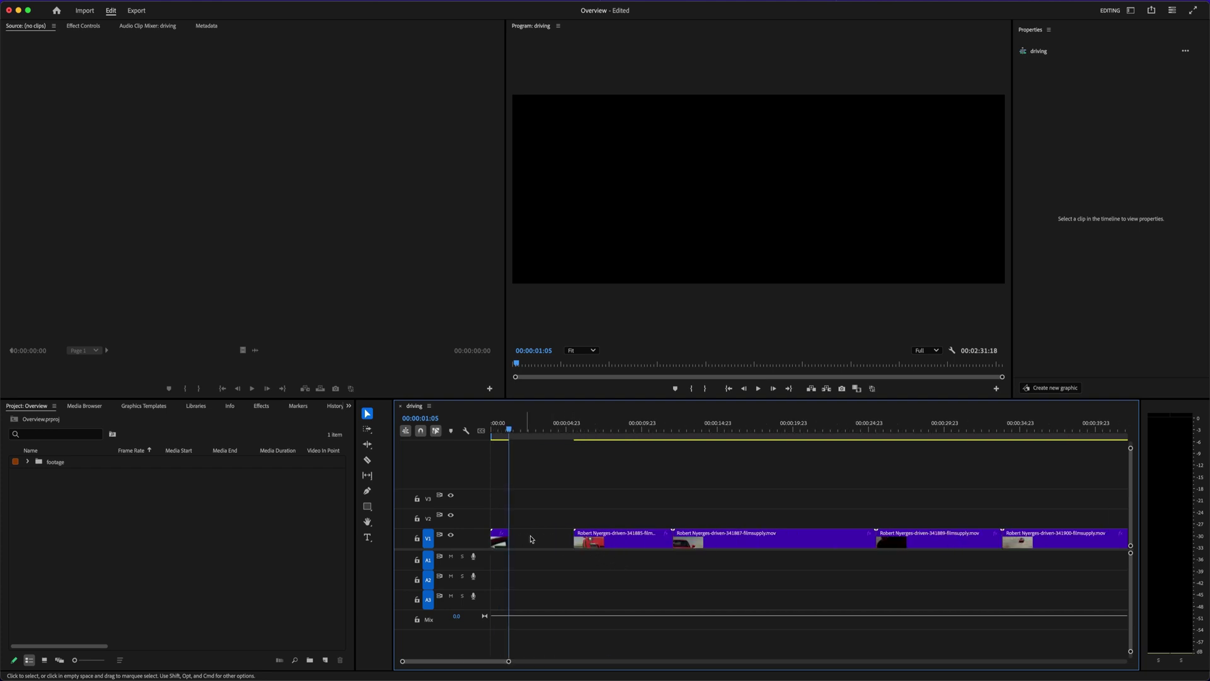
# - Close the empty gap after the first clip on V1 by deleting it
pyautogui.press('=')
pyautogui.press('=')
pyautogui.moveTo(530, 429)
pyautogui.mouseDown()
pyautogui.moveTo(633, 431)
pyautogui.moveTo(527, 431)
pyautogui.mouseUp()
pyautogui.click(619, 544)
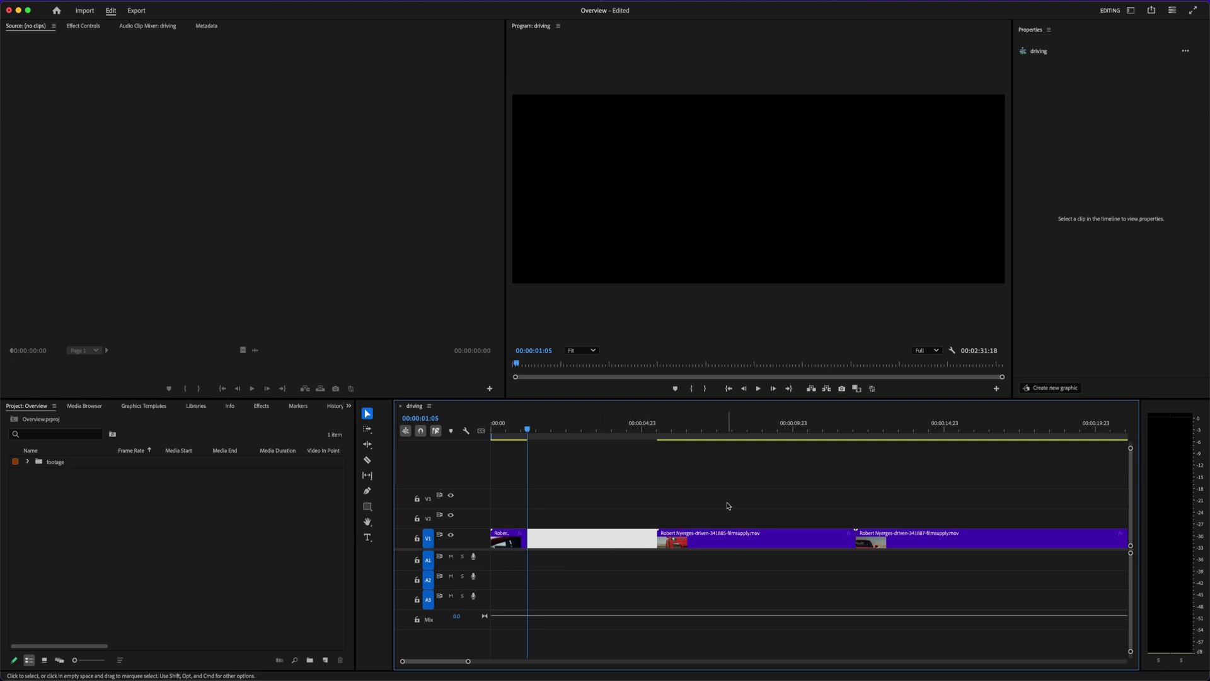
pyautogui.press('Delete')
pyautogui.press('-')
pyautogui.press('-')
pyautogui.press('-')
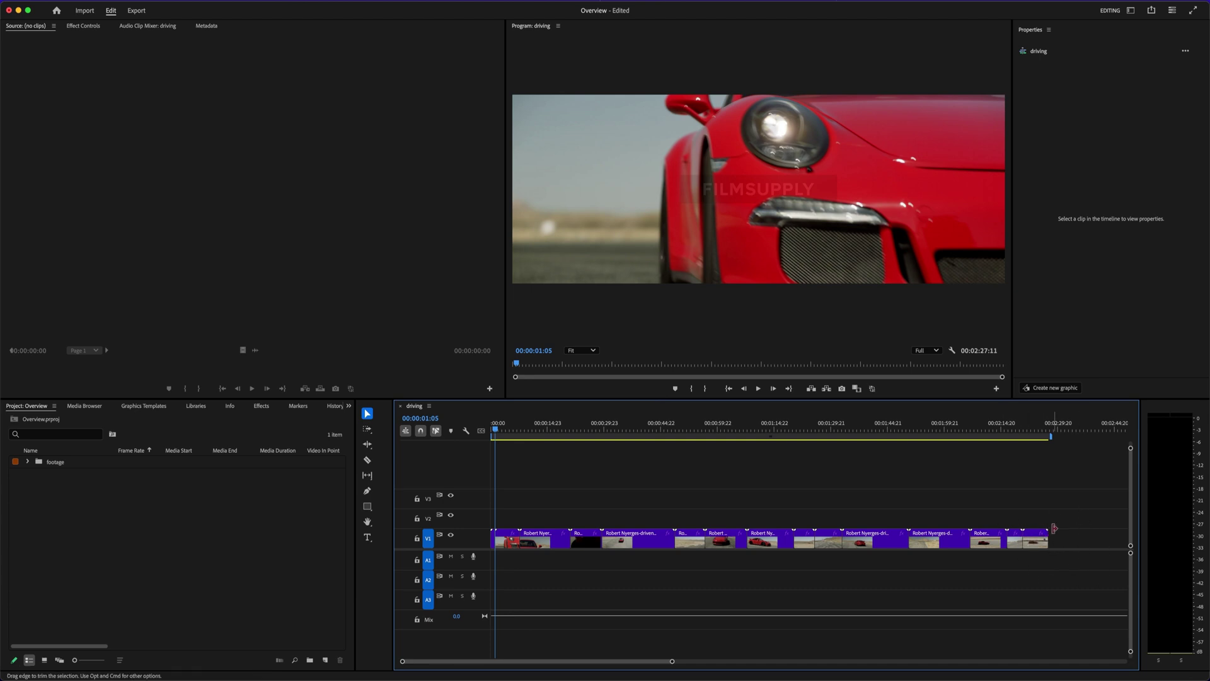
# - Undo the gap removal and the deletion of the first clip's second part
pyautogui.press('=')
pyautogui.press('=')
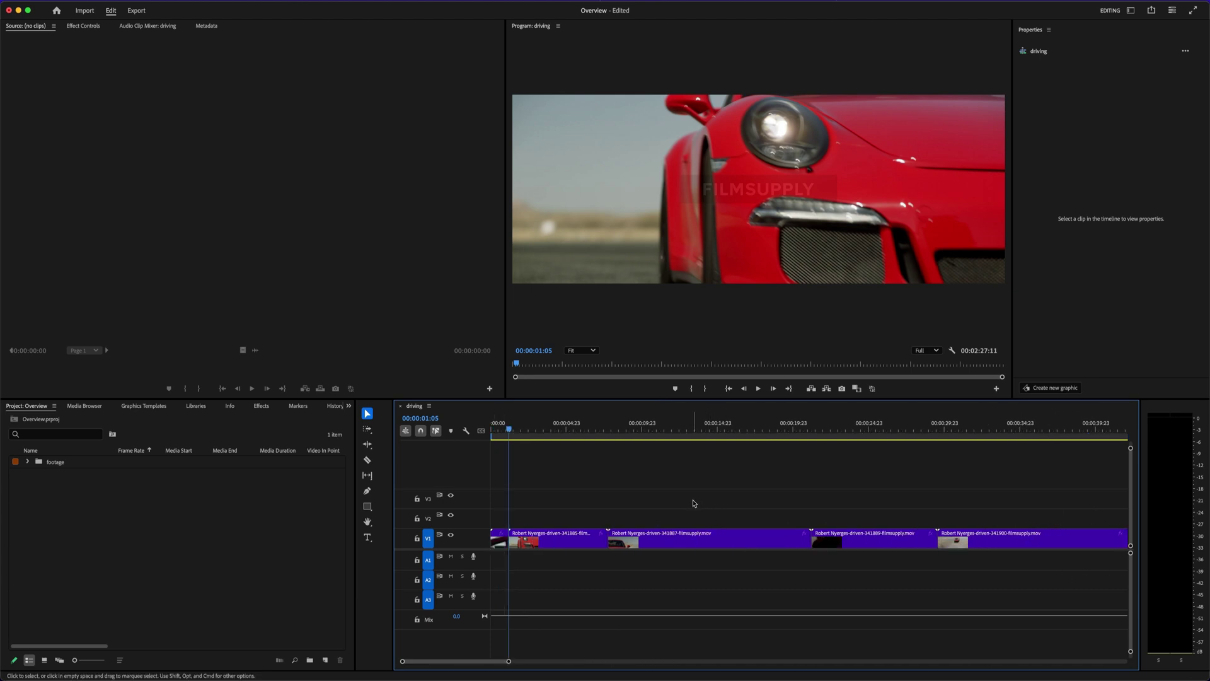
pyautogui.press('super+z')
pyautogui.press('super+z')
# - Ripple delete the part of the first clip after the 00:00:01:05 cut
pyautogui.click(535, 544)
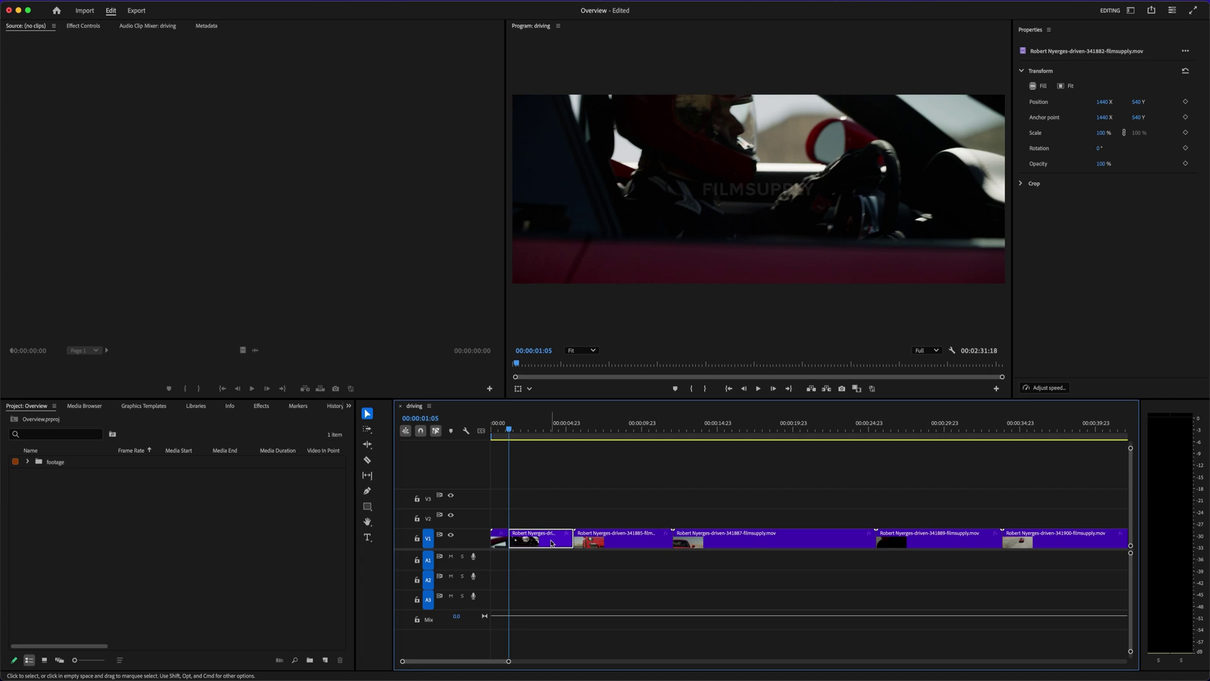
pyautogui.rightClick(552, 543)
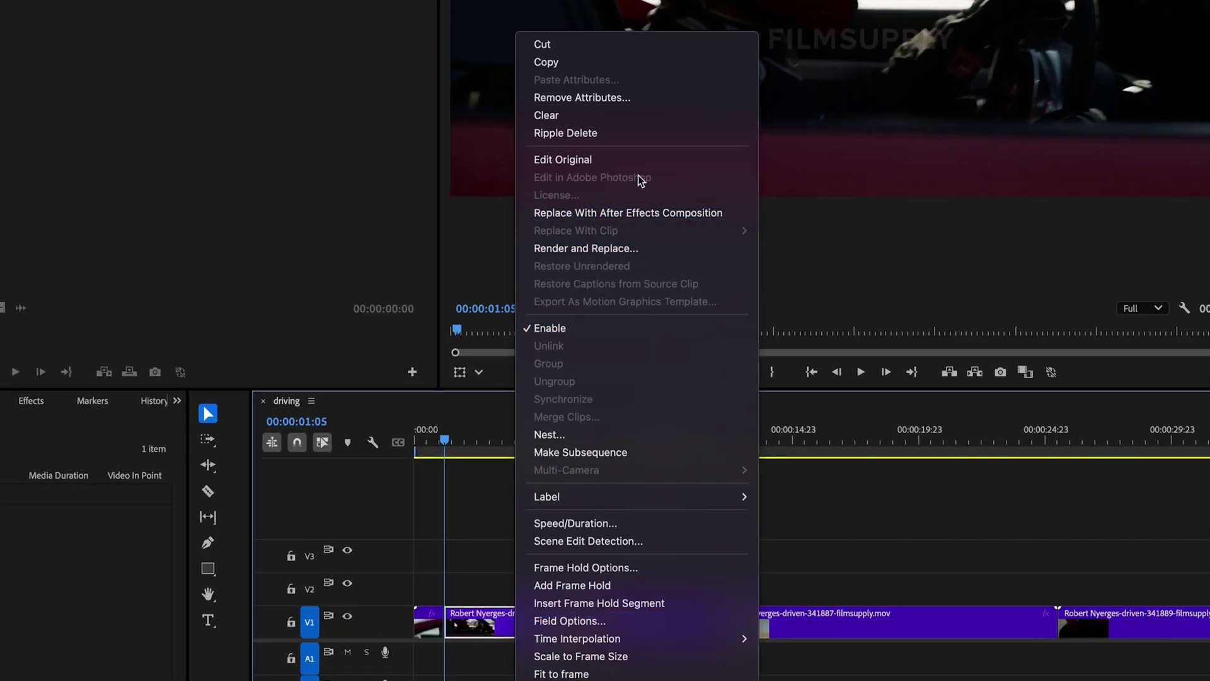
pyautogui.click(616, 140)
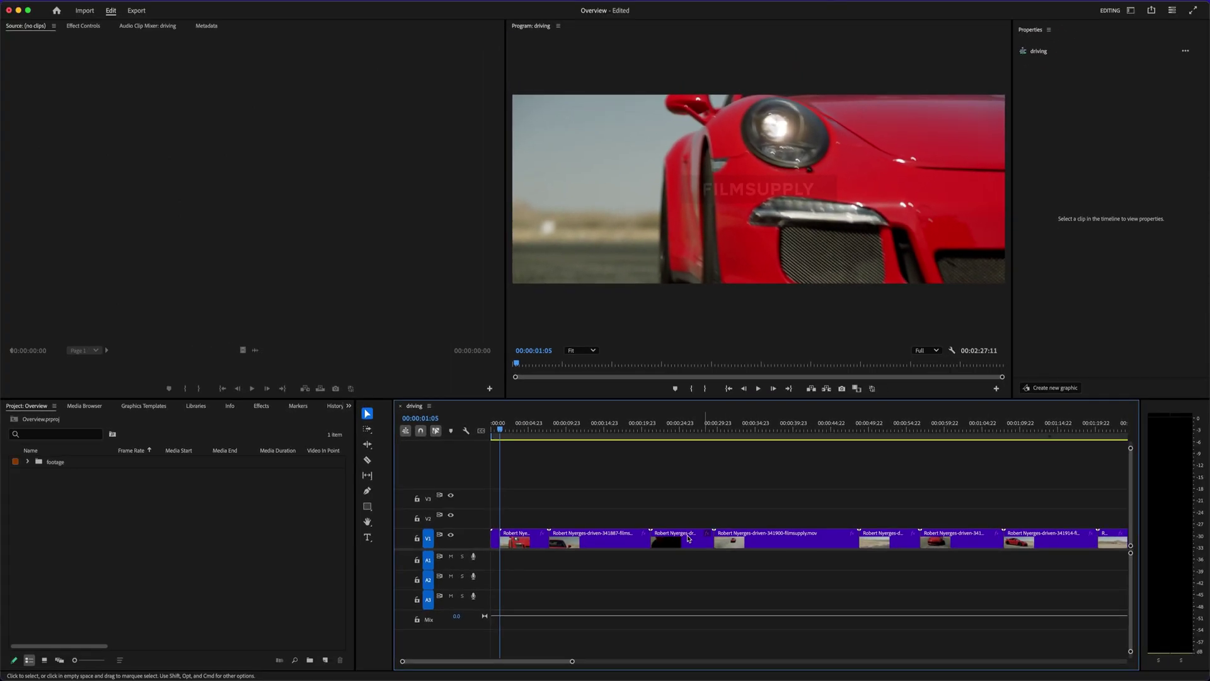
# - Play clip 341908 from its beginning and split it at 00:00:49:16 with the Razor tool
pyautogui.moveTo(596, 431); pyautogui.dragTo(861, 464)
pyautogui.press('space')
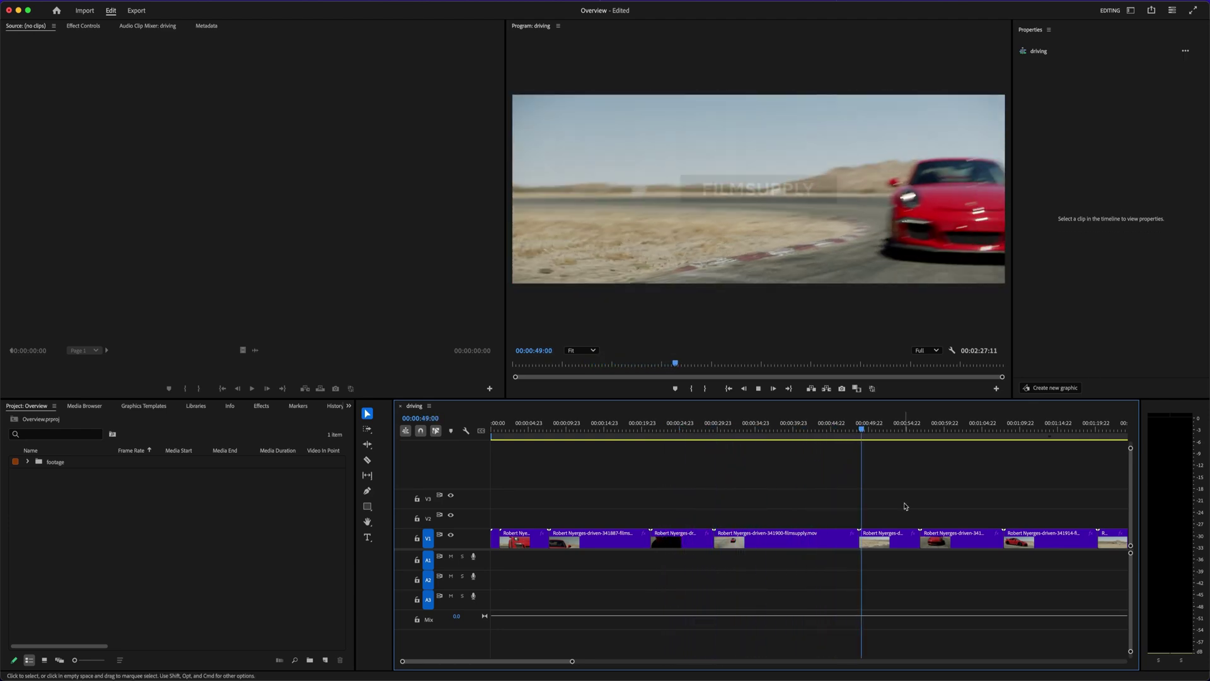
pyautogui.press('space')
pyautogui.press('c')
pyautogui.click(866, 539)
# - Try moving the short opening piece of clip 341908 to the sequence's beginning, then undo the move
pyautogui.press('v')
pyautogui.moveTo(864, 539); pyautogui.dragTo(503, 513)
pyautogui.press('-')
pyautogui.moveTo(1095, 512); pyautogui.dragTo(497, 539)
pyautogui.click(496, 517)
pyautogui.click(579, 494)
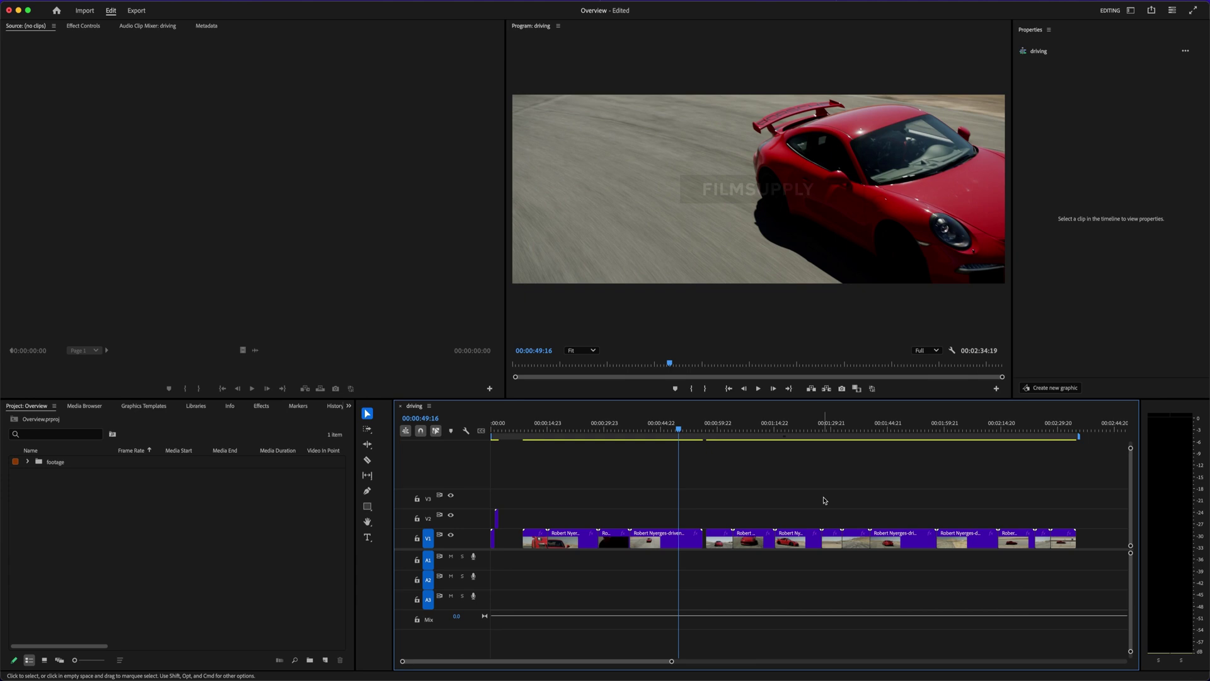
pyautogui.press('super+z')
# - Cut the short opening piece of clip 341908, before 00:00:49:16, out of V1 to the clipboard
pyautogui.press('=')
pyautogui.press('=')
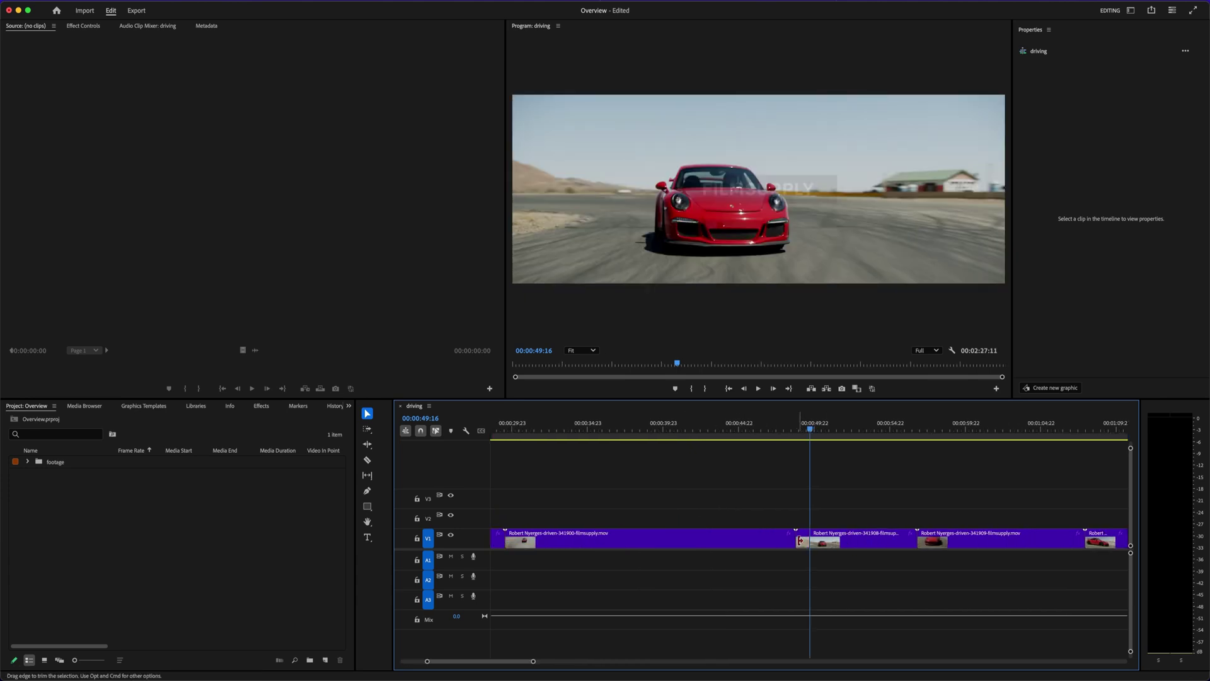
pyautogui.click(801, 539)
pyautogui.press('-')
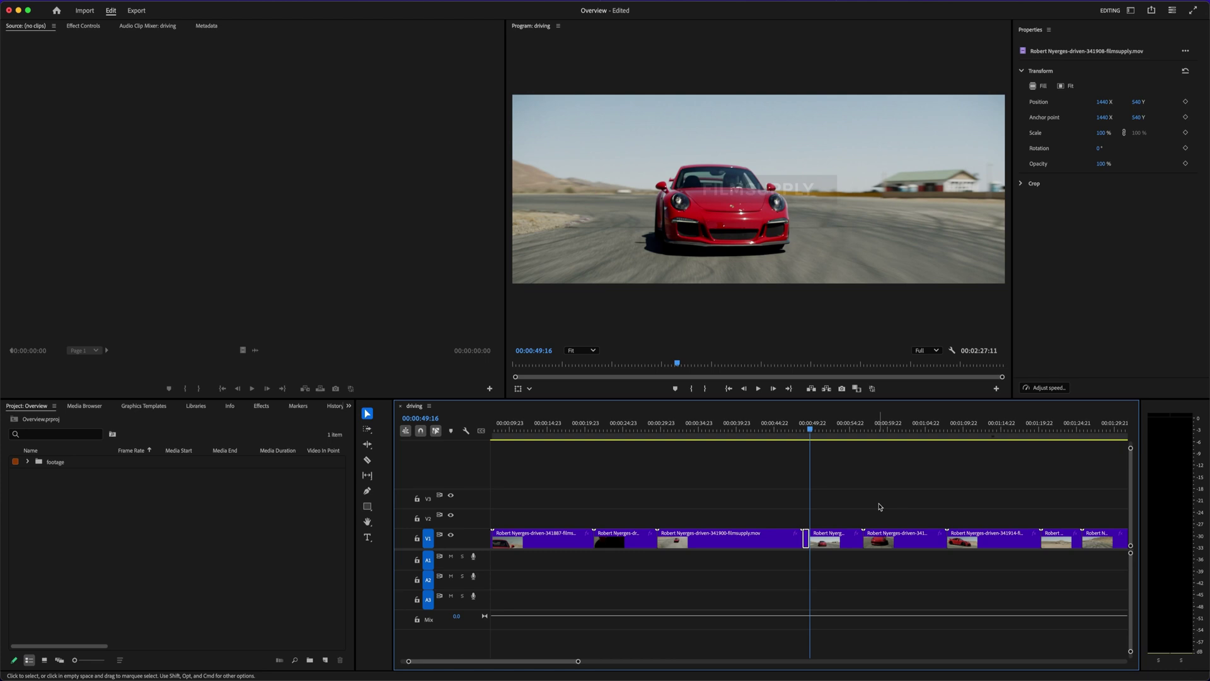
pyautogui.click(880, 507)
pyautogui.press('\\')
# - Paste-insert the cut piece directly after the first clip at 00:00:01:05 on V1
pyautogui.click(518, 424)
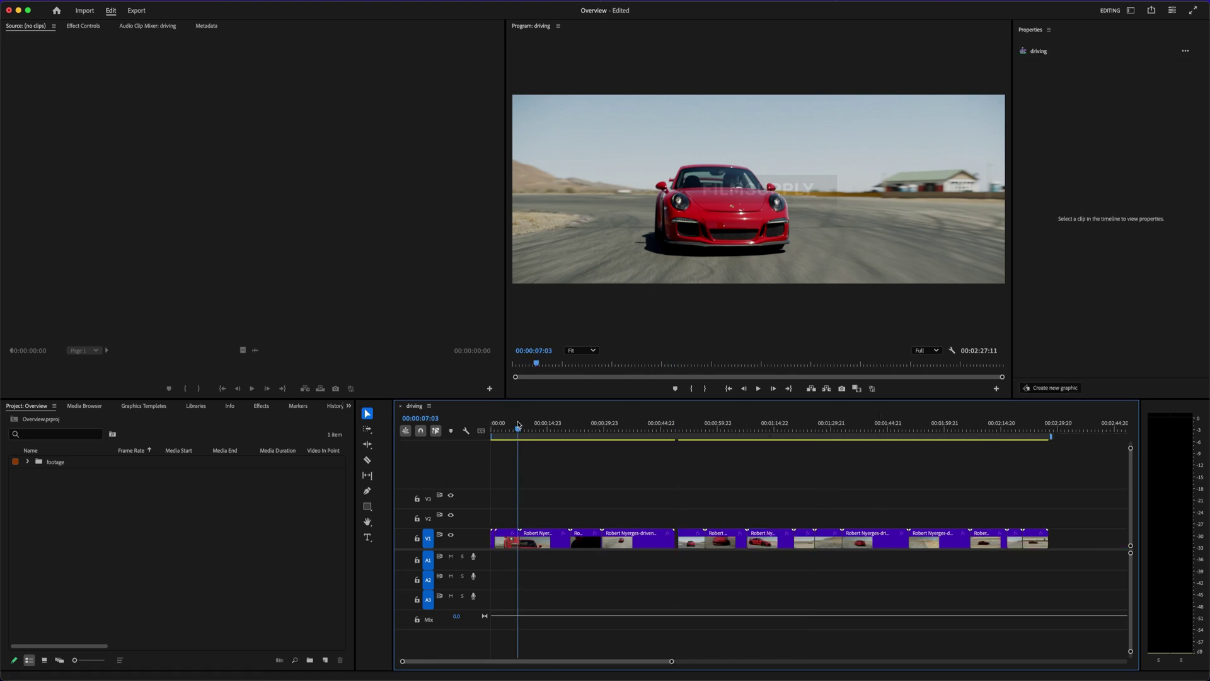
pyautogui.press('Home')
pyautogui.press('=')
pyautogui.press('=')
pyautogui.press('=')
pyautogui.press('=')
pyautogui.press('Down')
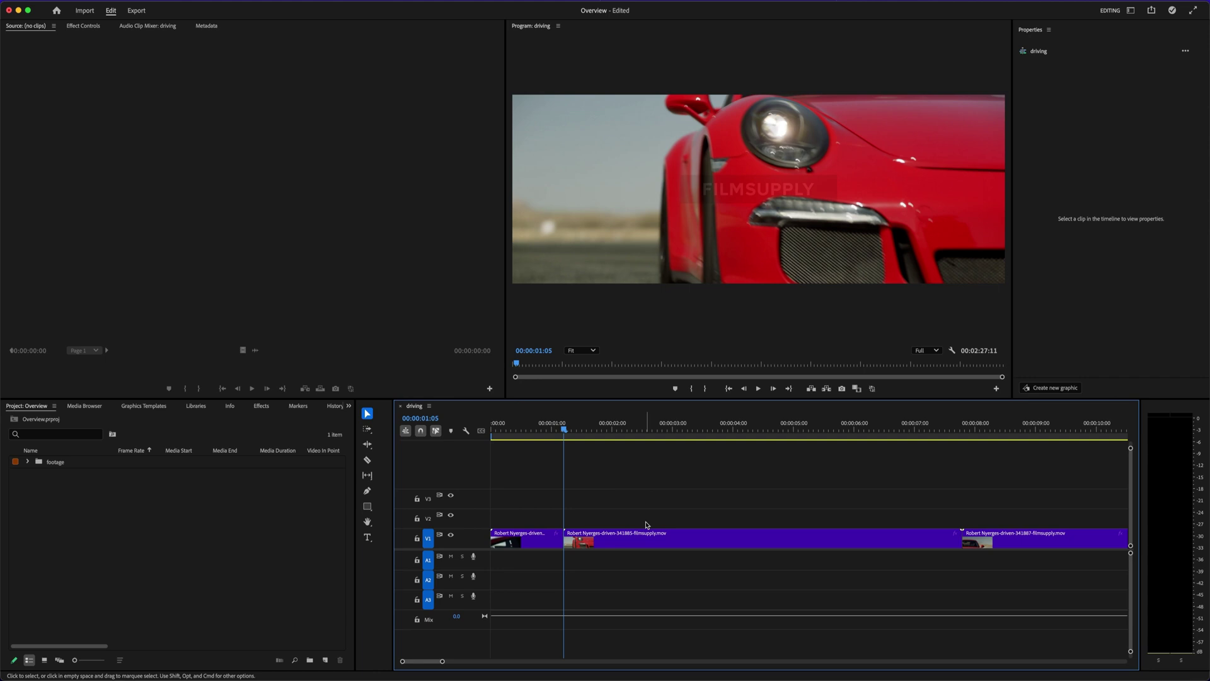
pyautogui.press('shift')
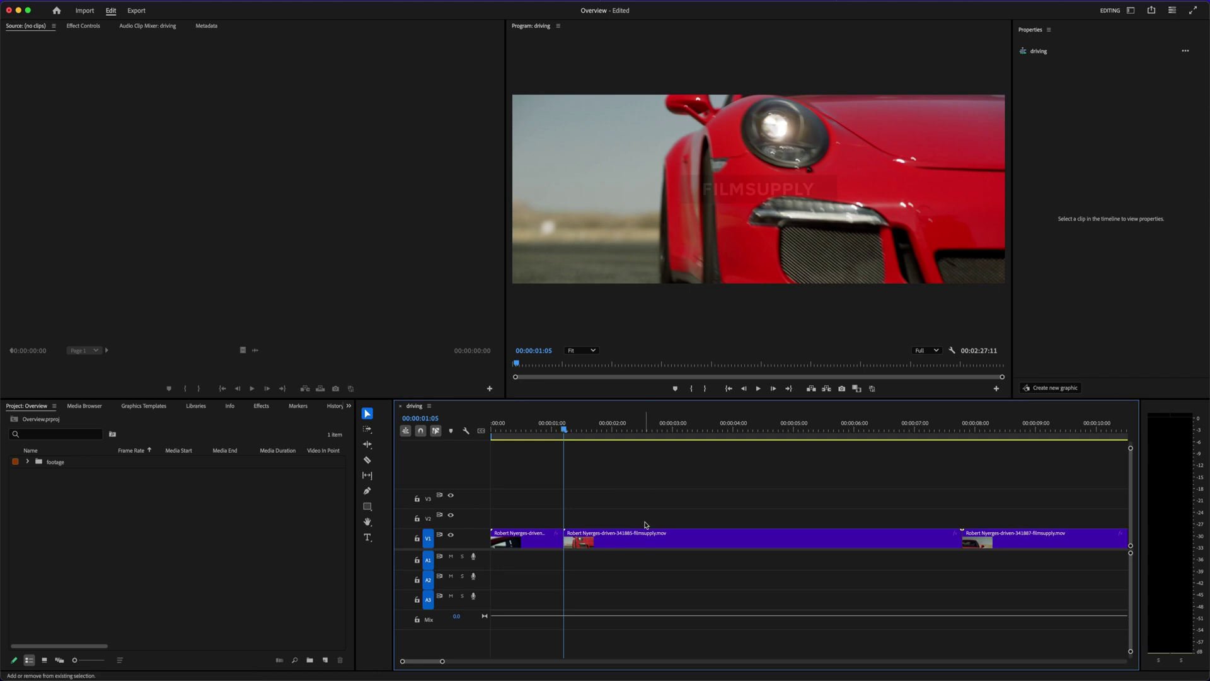
pyautogui.press('super+shift+v')
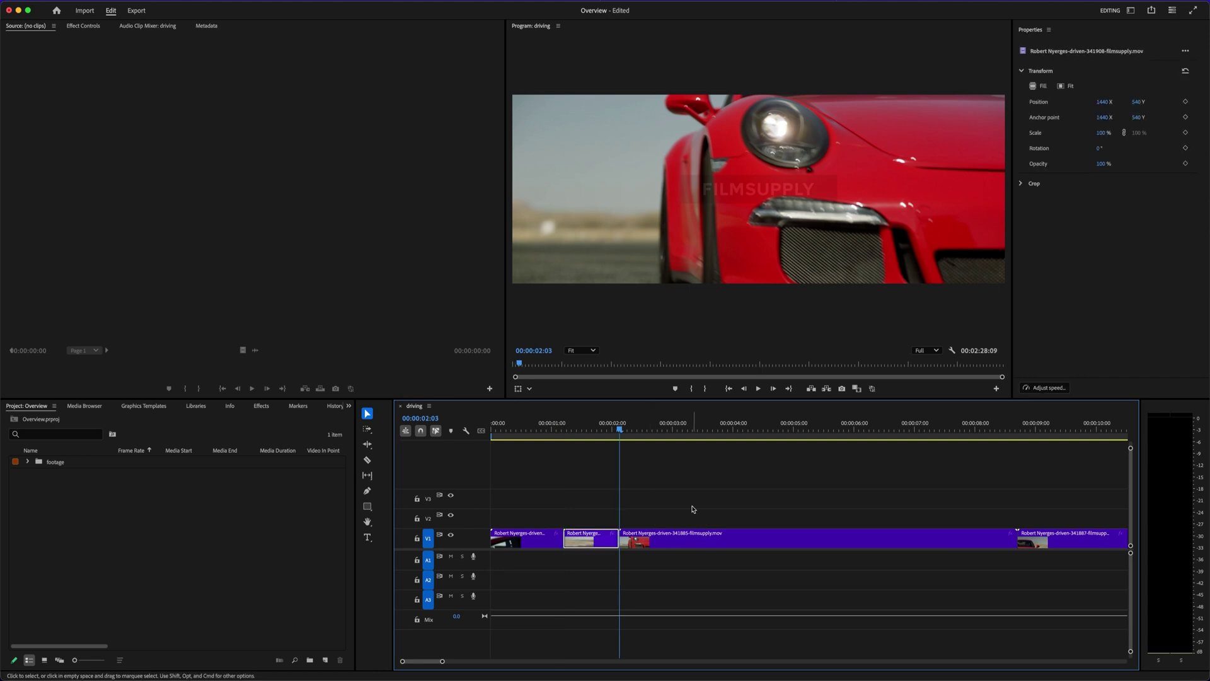
# - Play the sequence across the newly inserted clip to review the edit
pyautogui.click(694, 508)
pyautogui.press('Up')
pyautogui.press('-')
pyautogui.press('space')
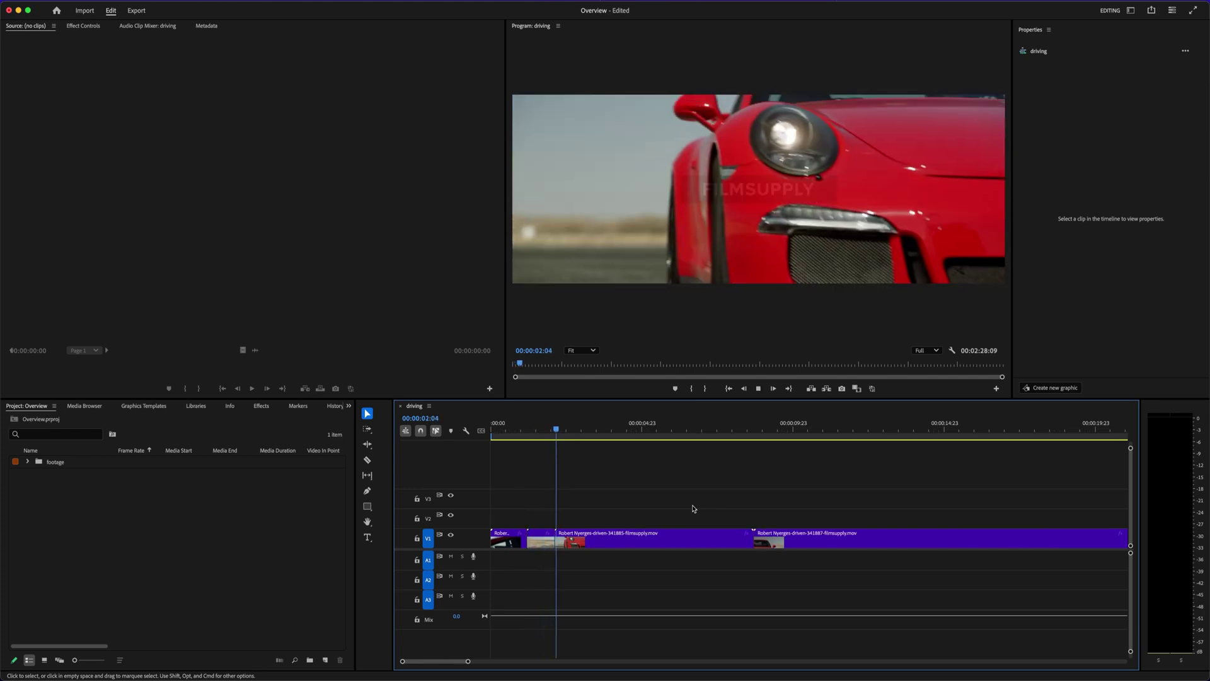
# - Delete all leftover V1 clips after 00:00:05:08, keeping only the assembled opening shots
pyautogui.press('-')
pyautogui.moveTo(908, 522); pyautogui.dragTo(559, 554)
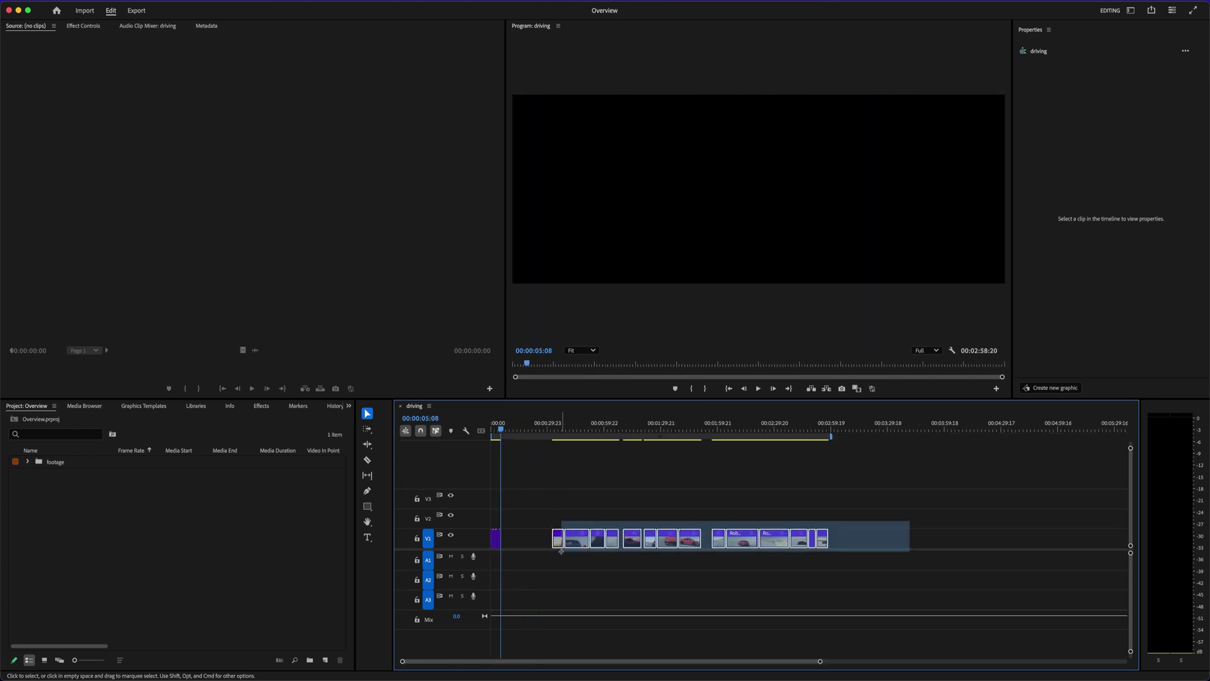
pyautogui.press('=')
pyautogui.press('=')
pyautogui.press('=')
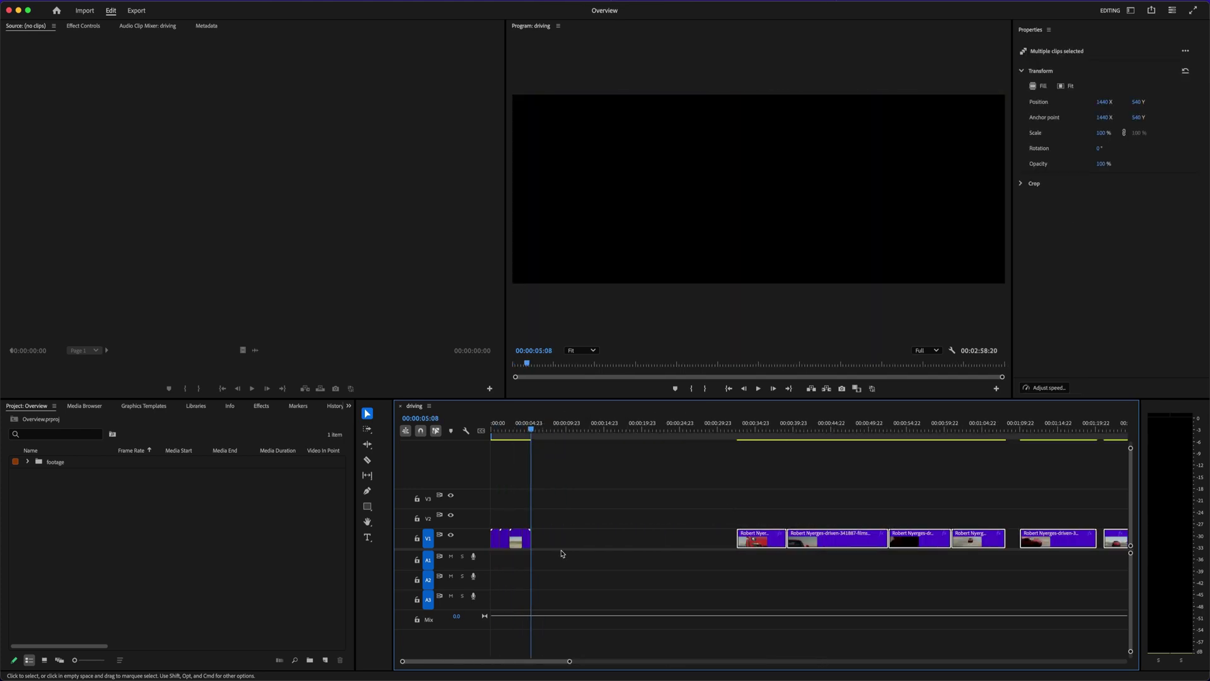
pyautogui.press('Delete')
pyautogui.press('-')
pyautogui.press('-')
pyautogui.press('-')
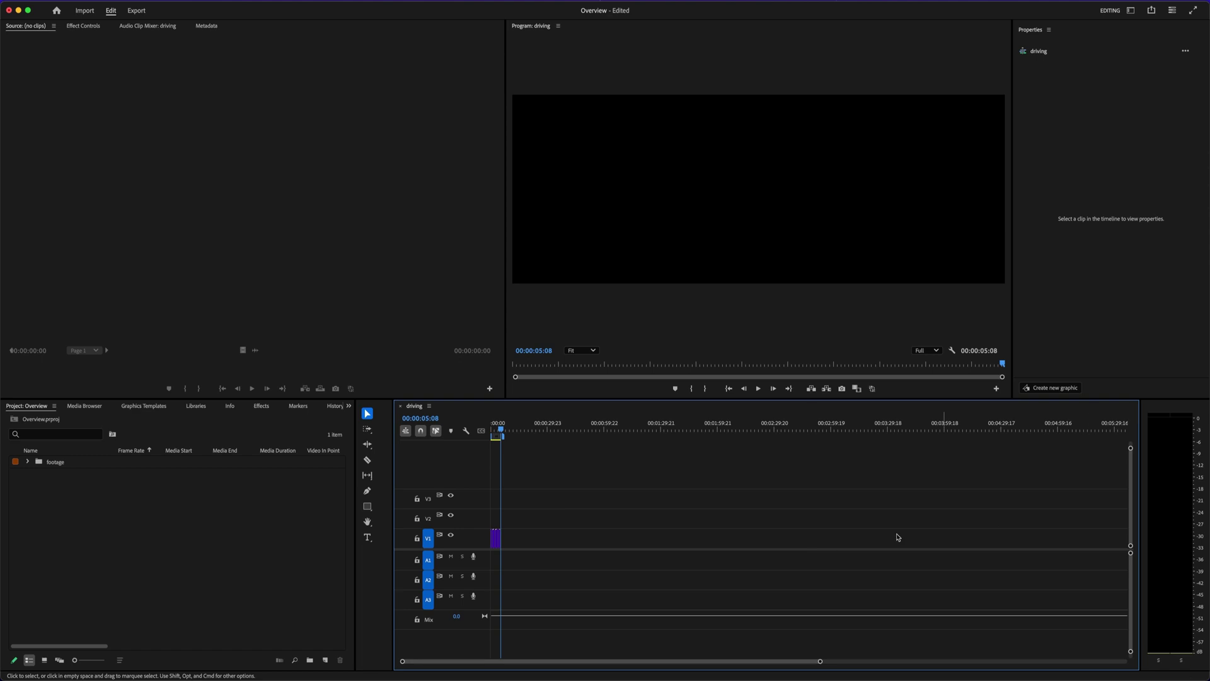
# - Play the assembled sequence from the beginning and return the playhead to 00:00:00:00
pyautogui.press('=')
pyautogui.press('=')
pyautogui.press('=')
pyautogui.moveTo(540, 430); pyautogui.dragTo(491, 429)
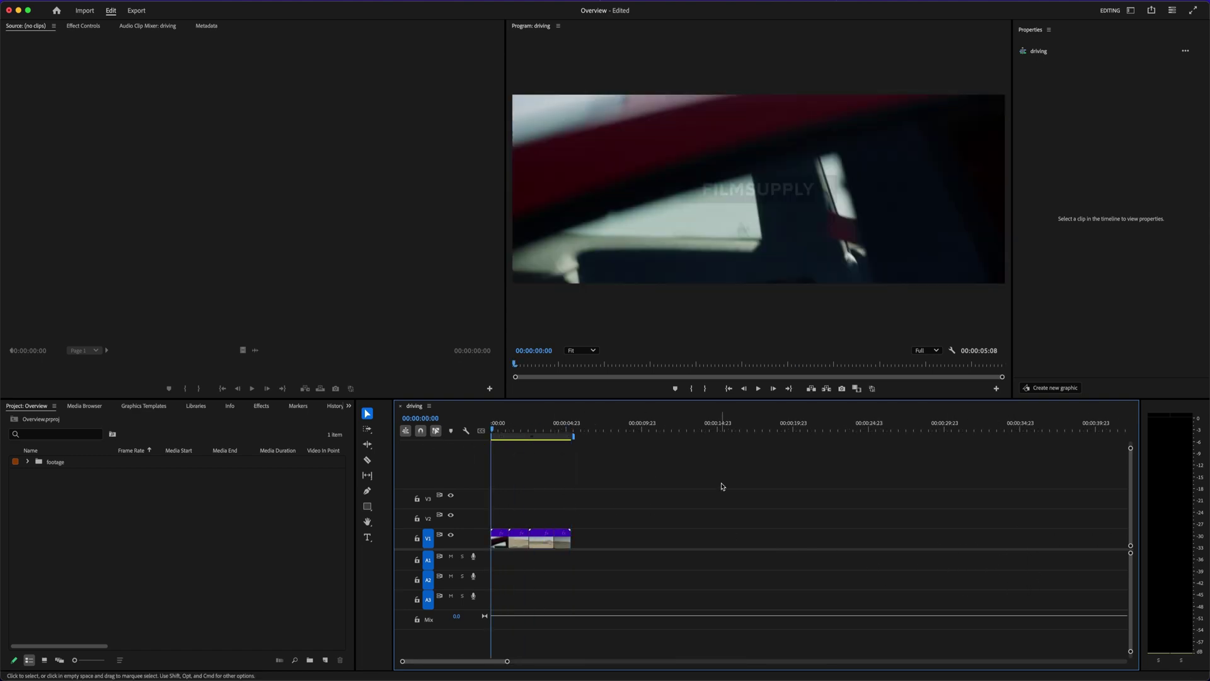
pyautogui.press('=')
pyautogui.press('=')
pyautogui.press('space')
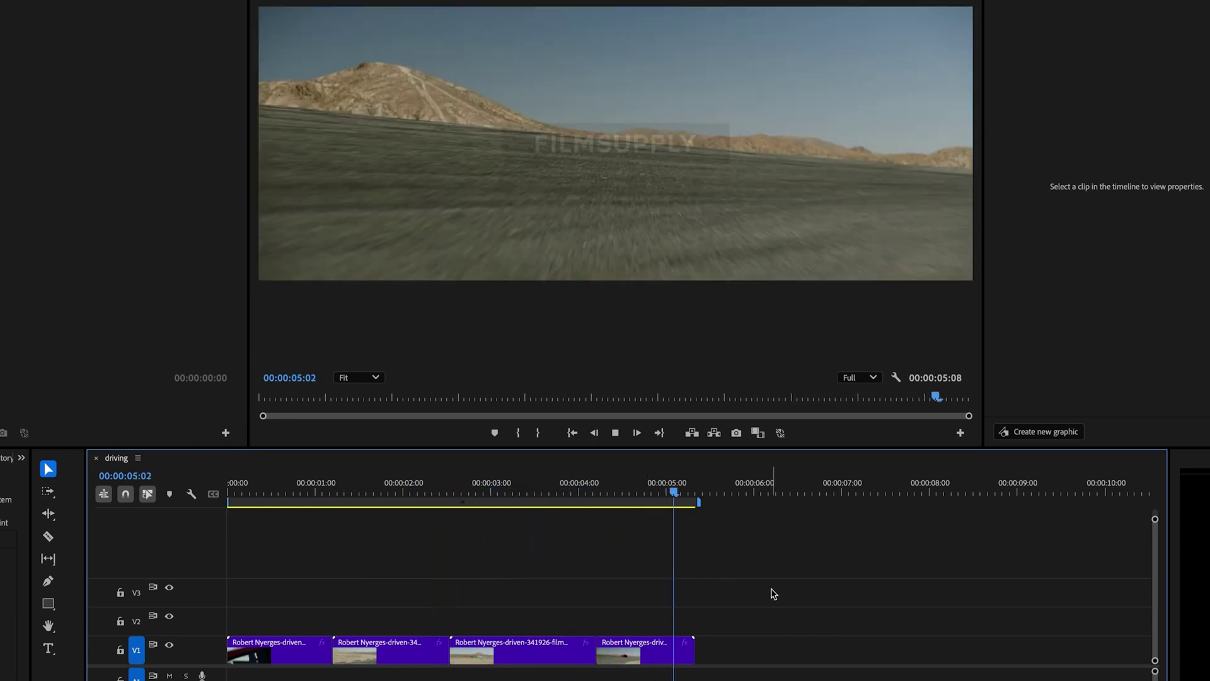
pyautogui.press('space')
pyautogui.press('Up')
pyautogui.press('Up')
pyautogui.press('Up')
pyautogui.press('Up')
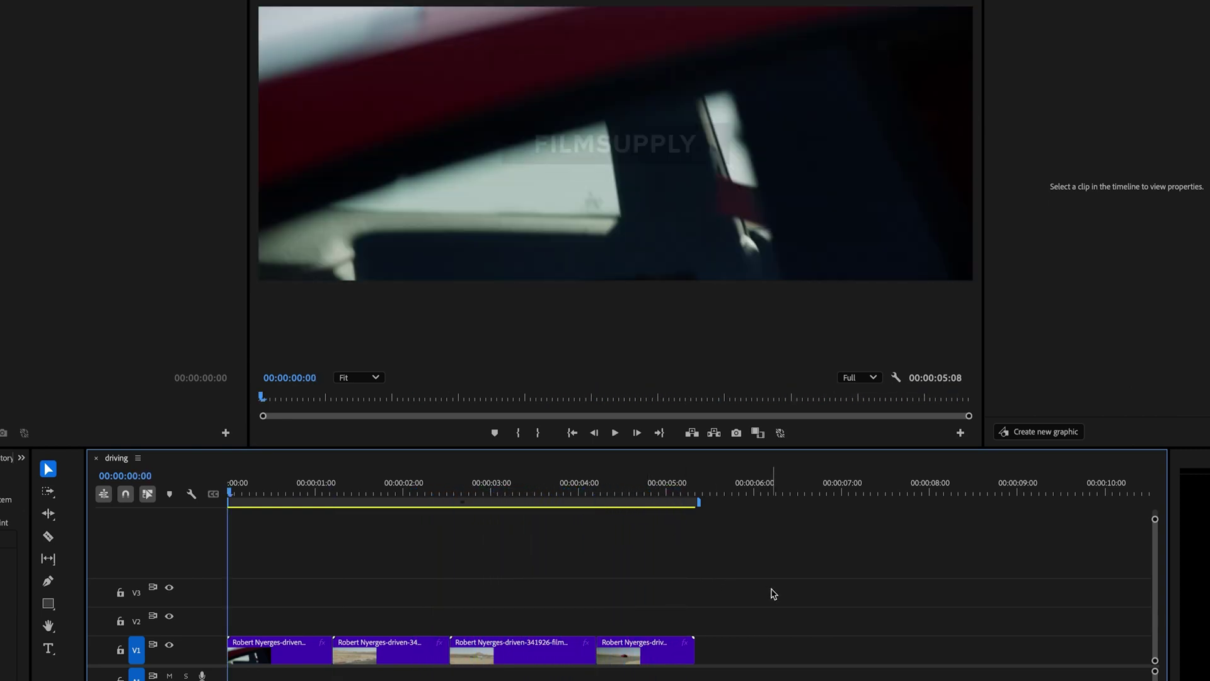
# - Save the project and open the footage bin
pyautogui.press('super+s')
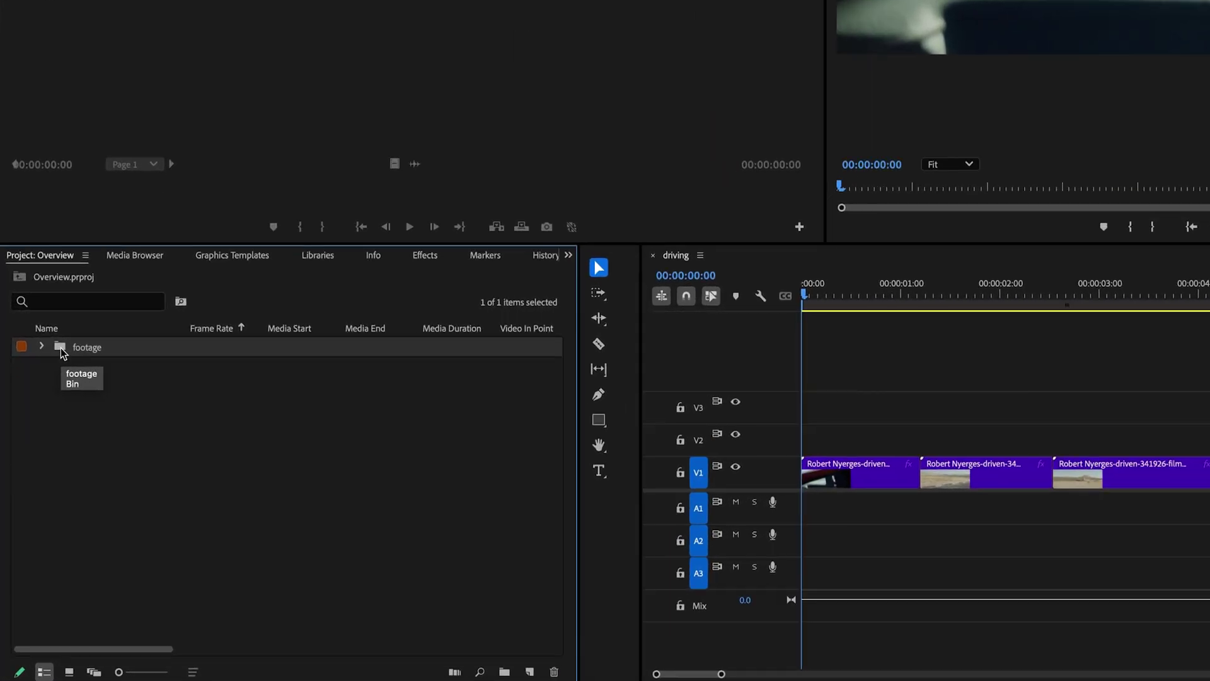
pyautogui.doubleClick(39, 462)
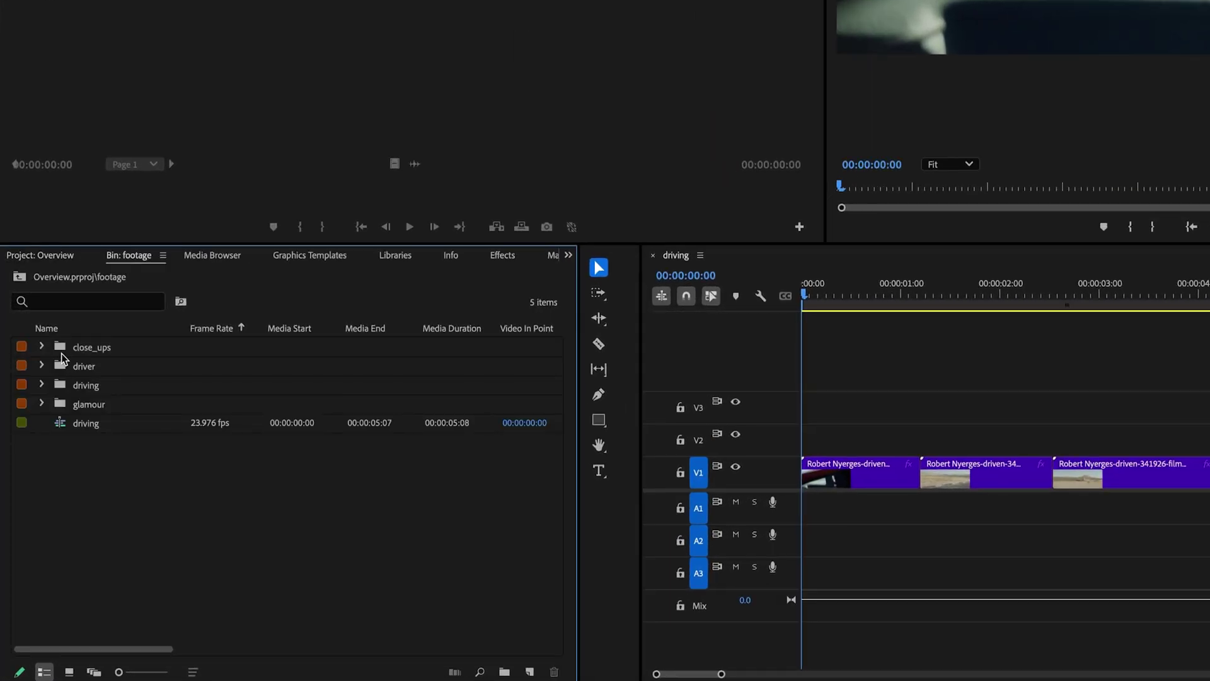
# - Show the close_ups bin as thumbnails, load the gear-shift clip into the Source Monitor and return it to 00:00:00:00
pyautogui.doubleClick(63, 353)
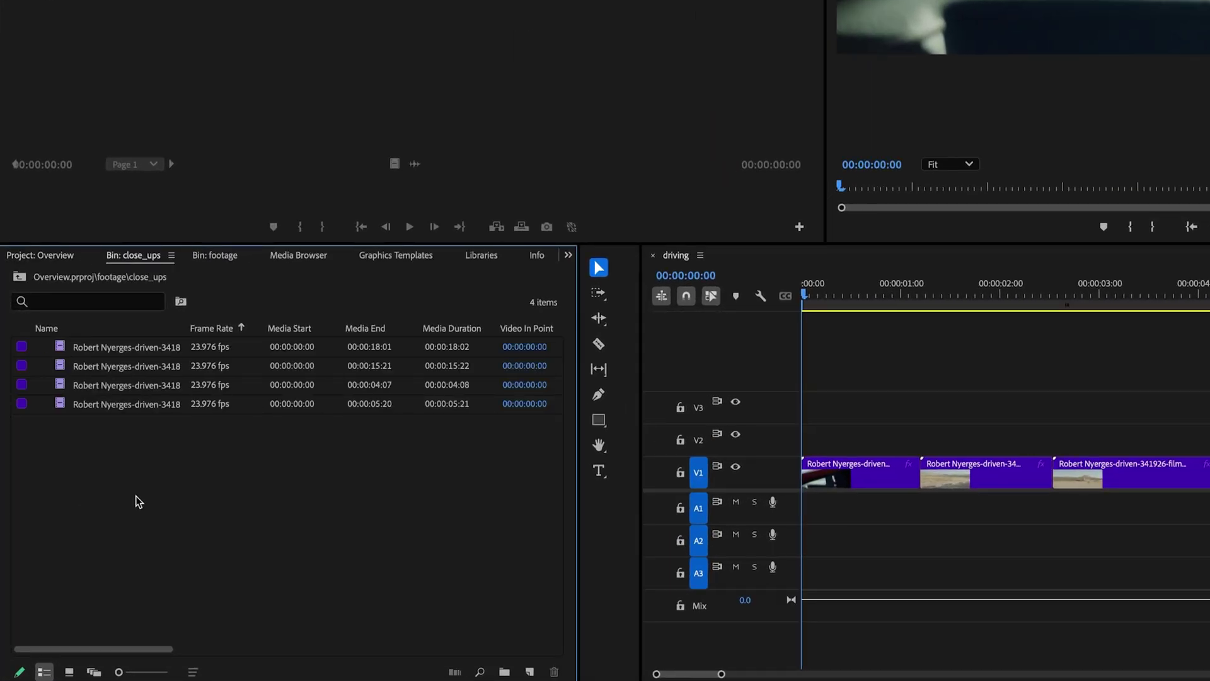
pyautogui.click(70, 672)
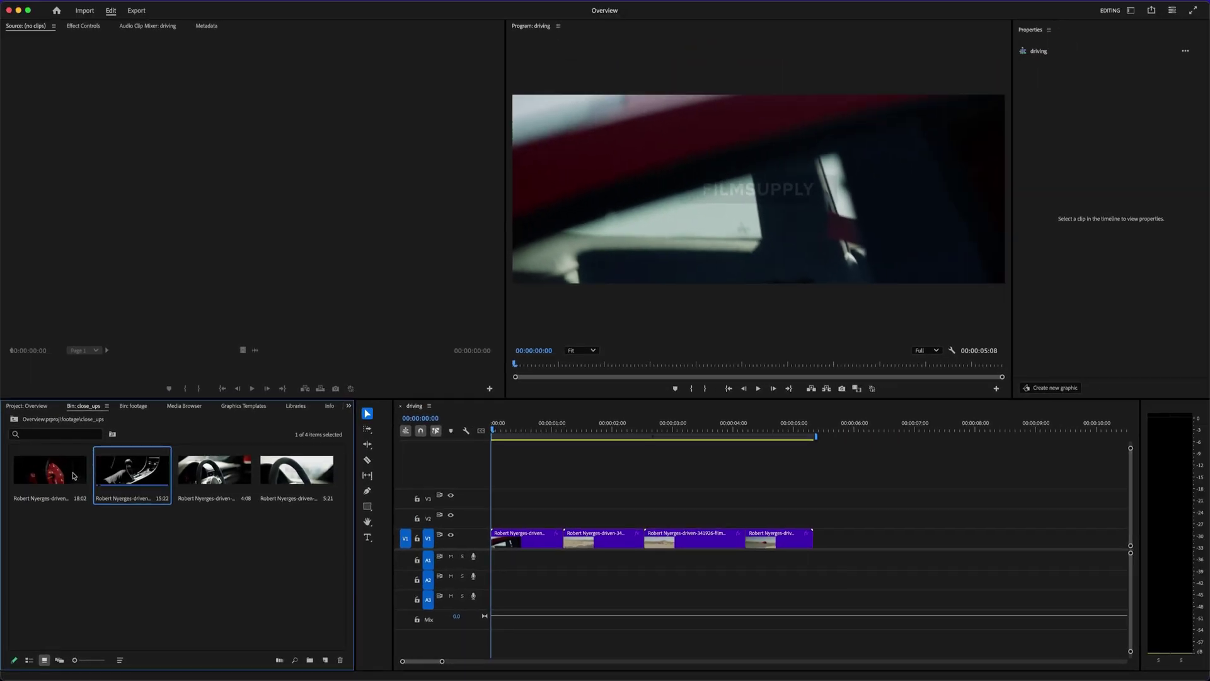
pyautogui.doubleClick(133, 472)
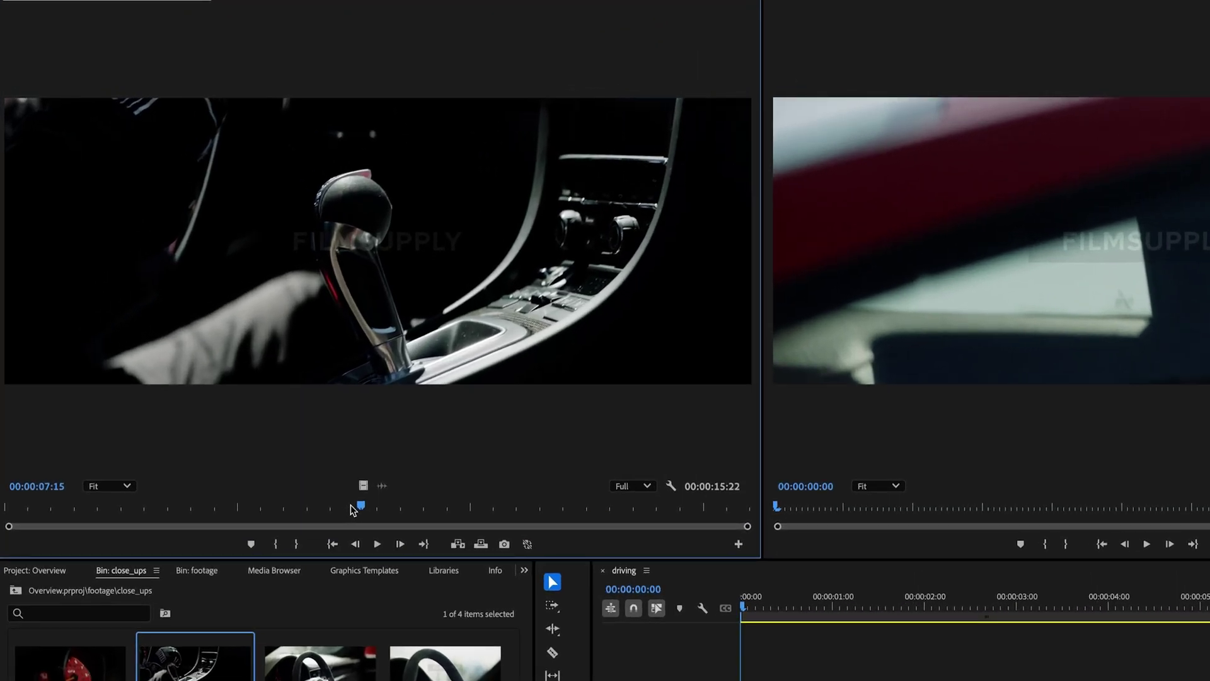
pyautogui.moveTo(353, 508); pyautogui.dragTo(6, 506)
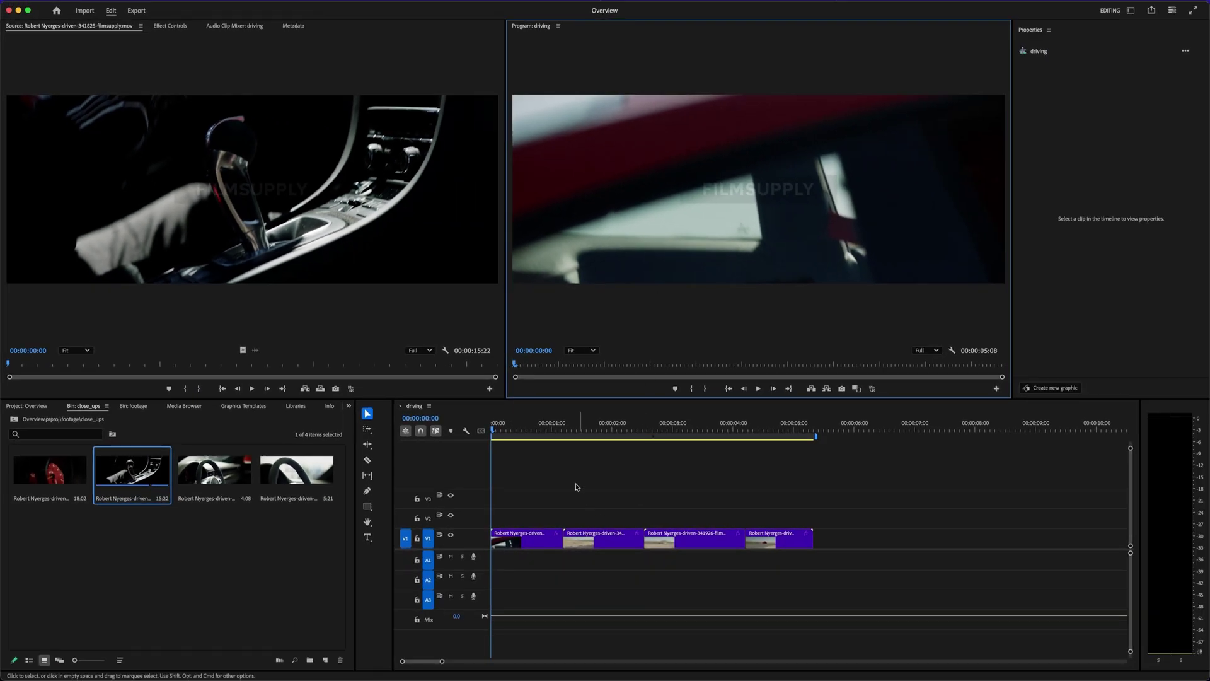
# - Mark the gear-shift source clip's out point at 00:00:00:21 and return the source playhead to 00:00:00:00
pyautogui.click(789, 606)
pyautogui.moveTo(525, 425); pyautogui.dragTo(492, 441)
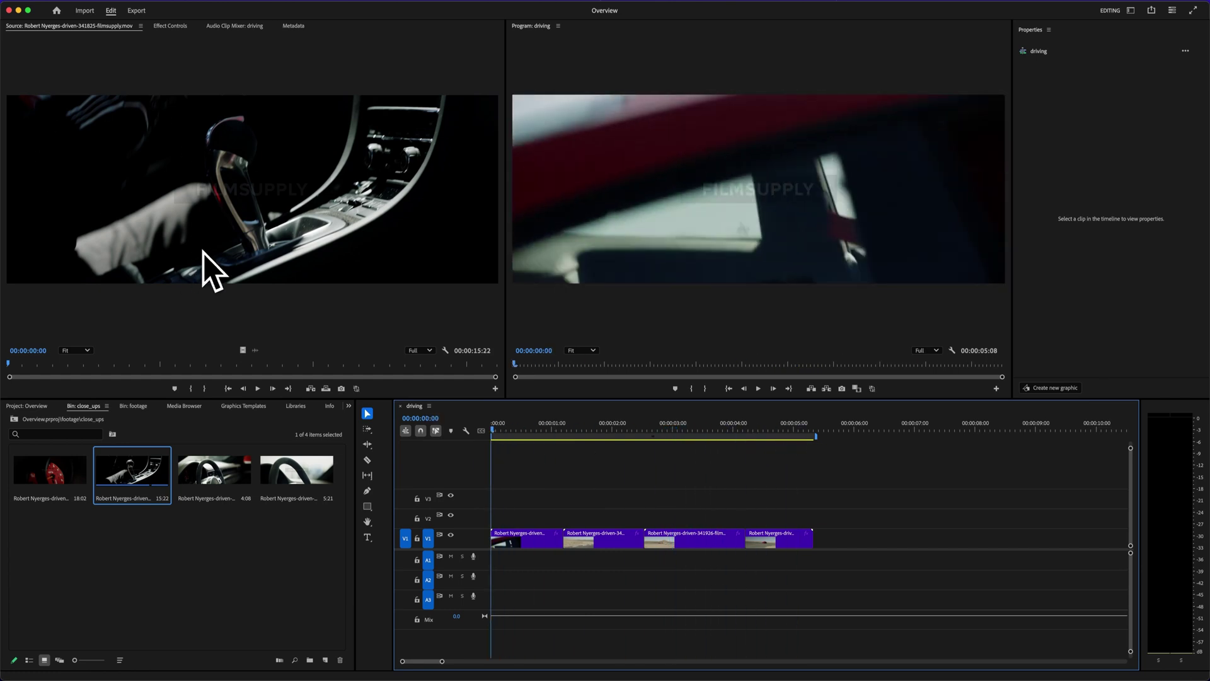
pyautogui.doubleClick(128, 487)
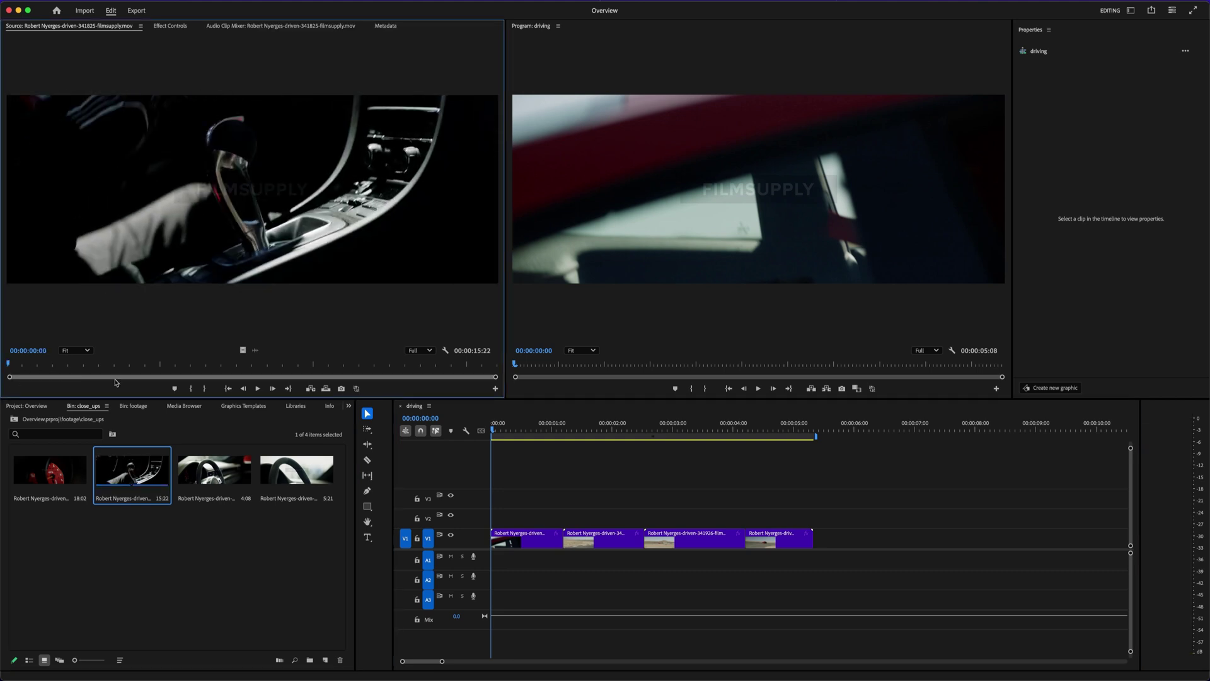
pyautogui.press('space')
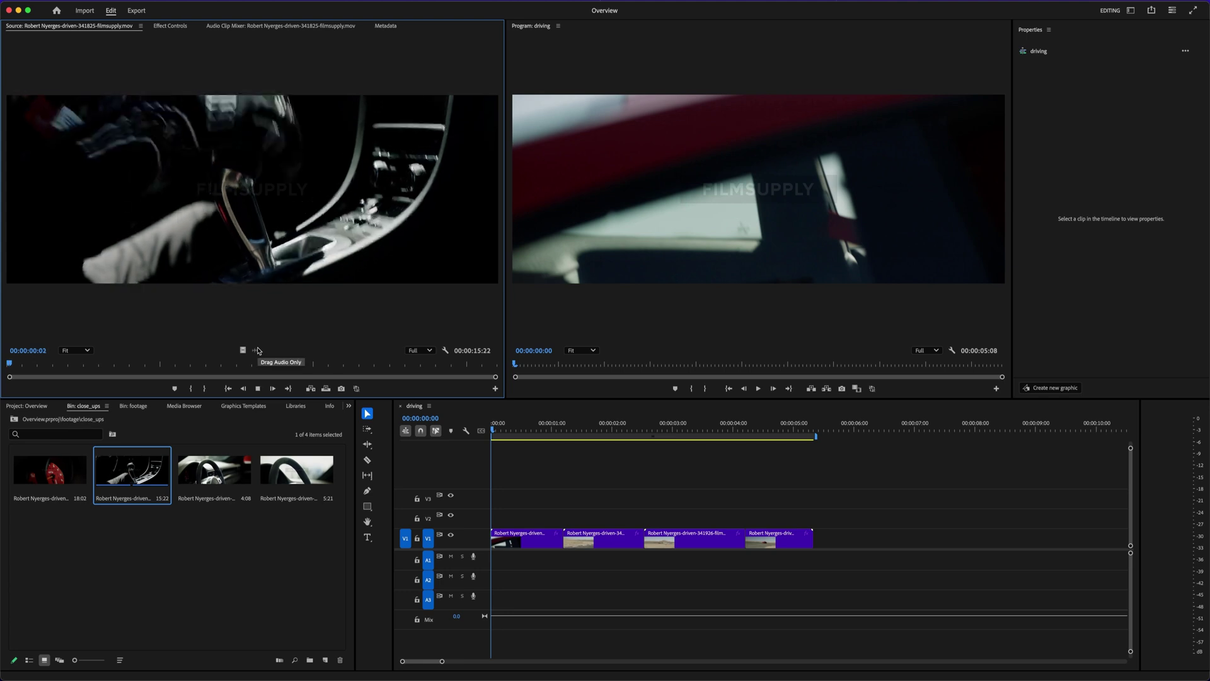
pyautogui.press('space')
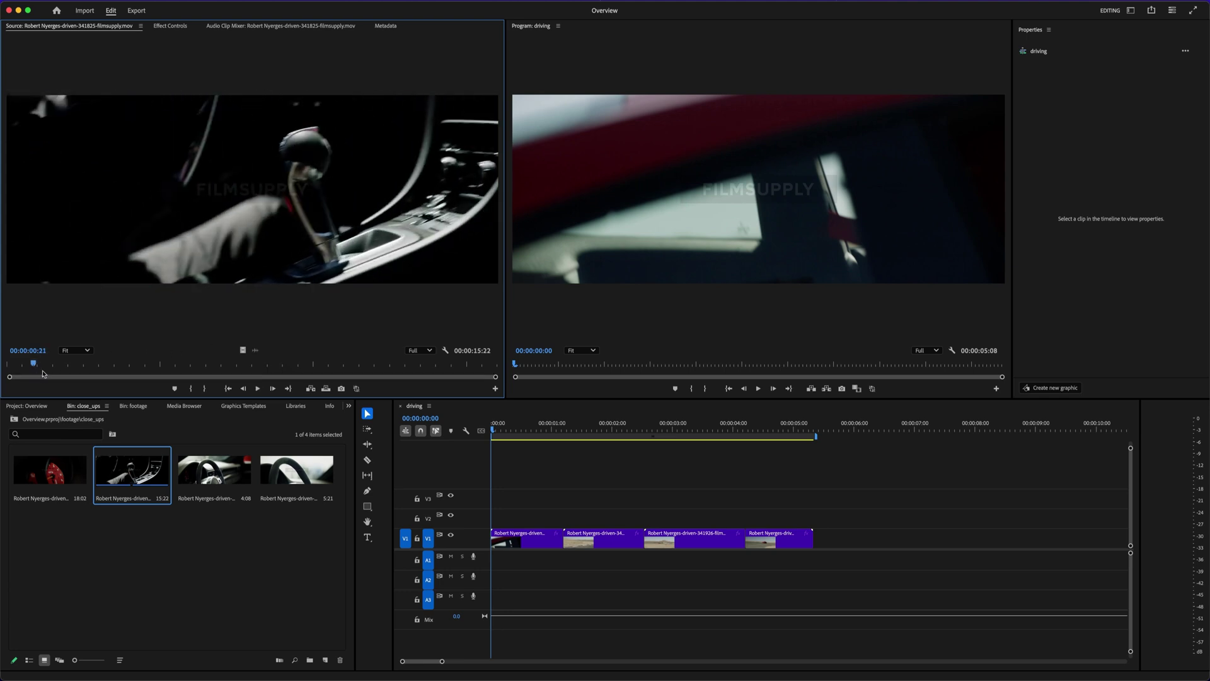
pyautogui.click(209, 388)
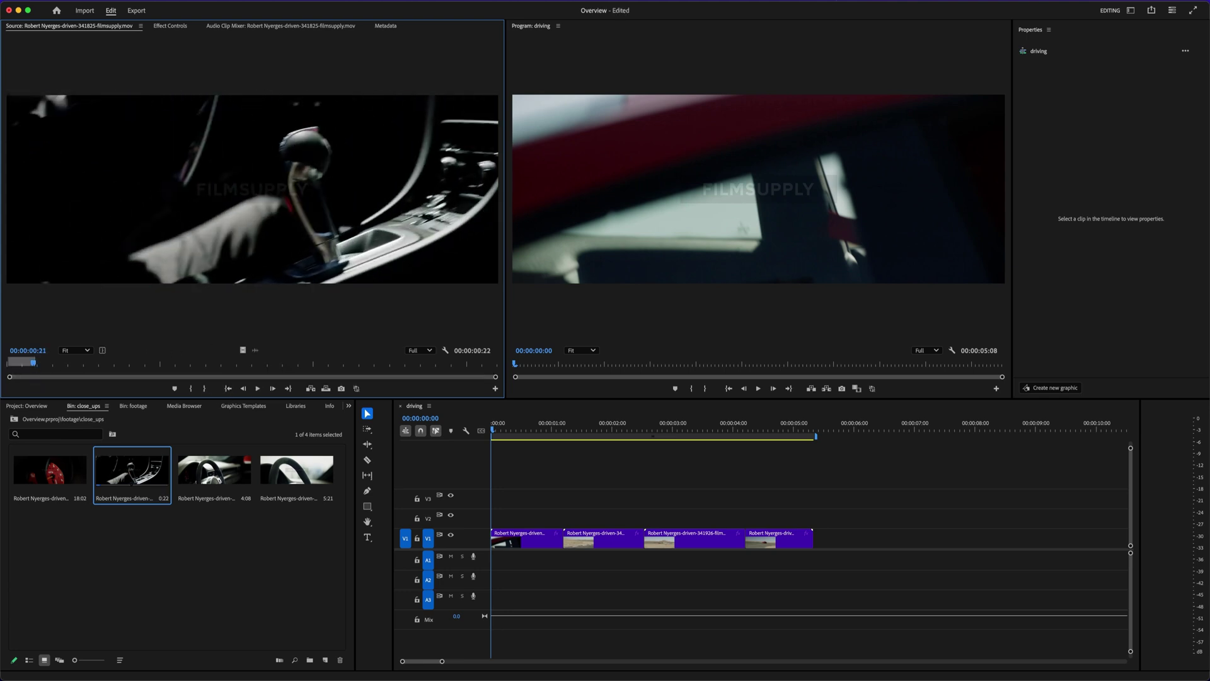
pyautogui.moveTo(35, 366); pyautogui.dragTo(7, 366)
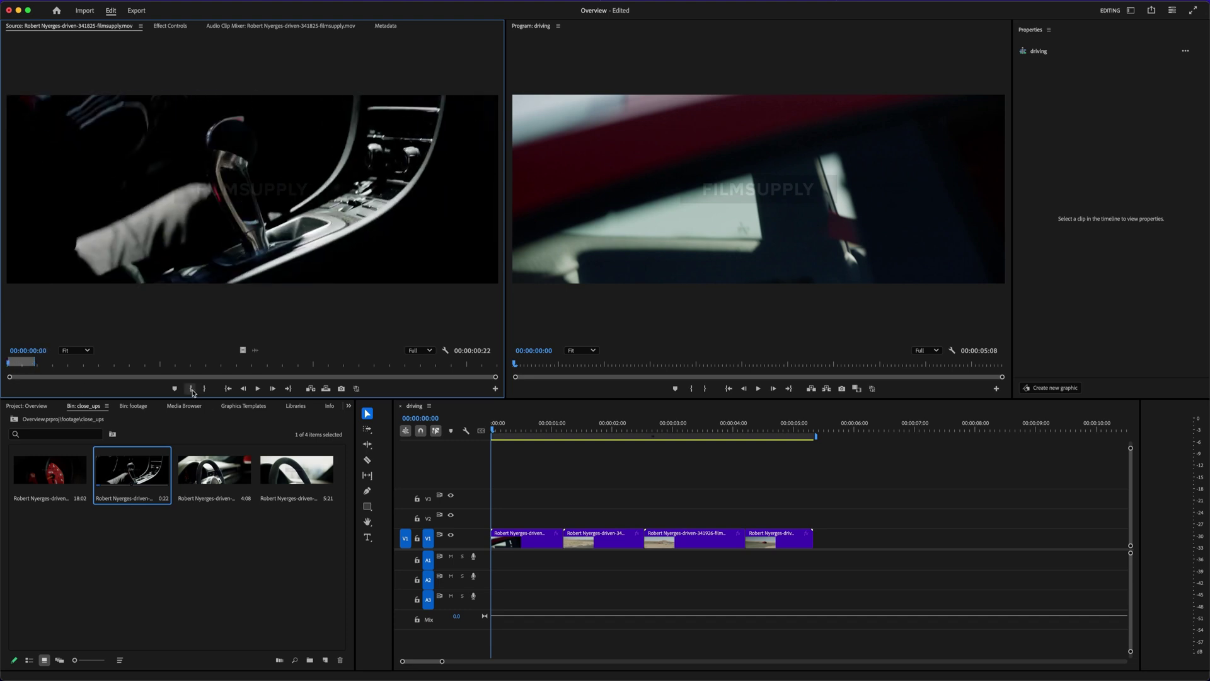
# - Try an insert edit of the marked gear-shift range at the start of the sequence, and undo it
pyautogui.click(623, 509)
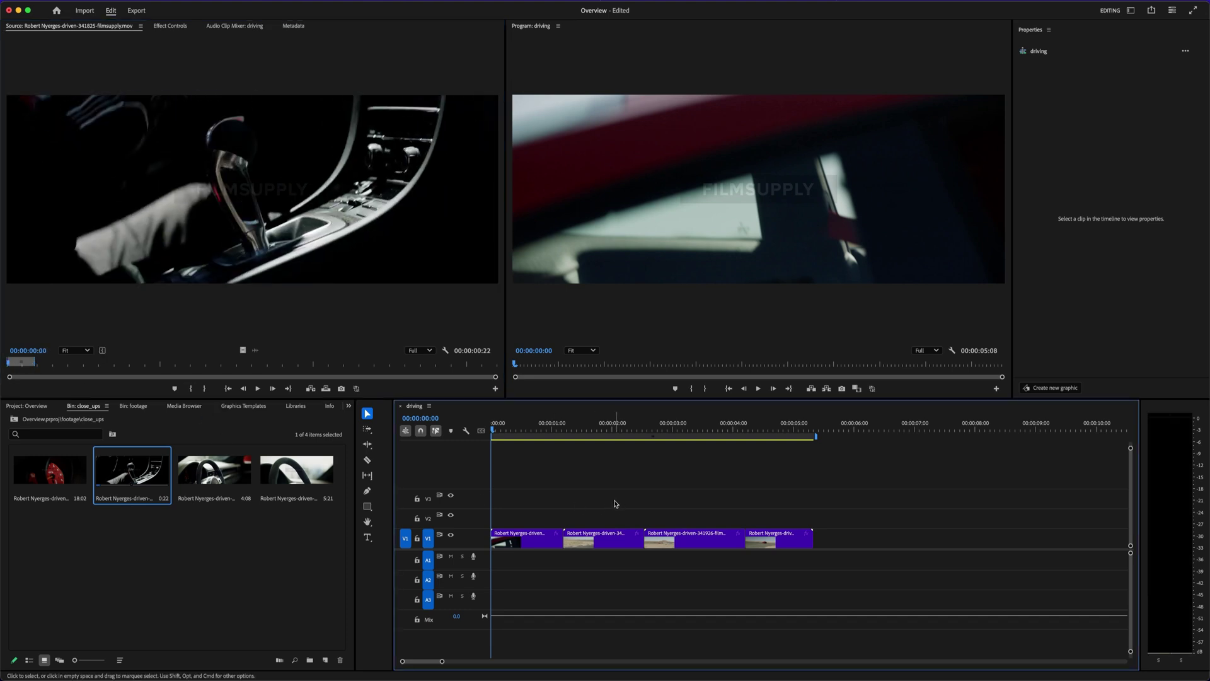
pyautogui.press('=')
pyautogui.press('-')
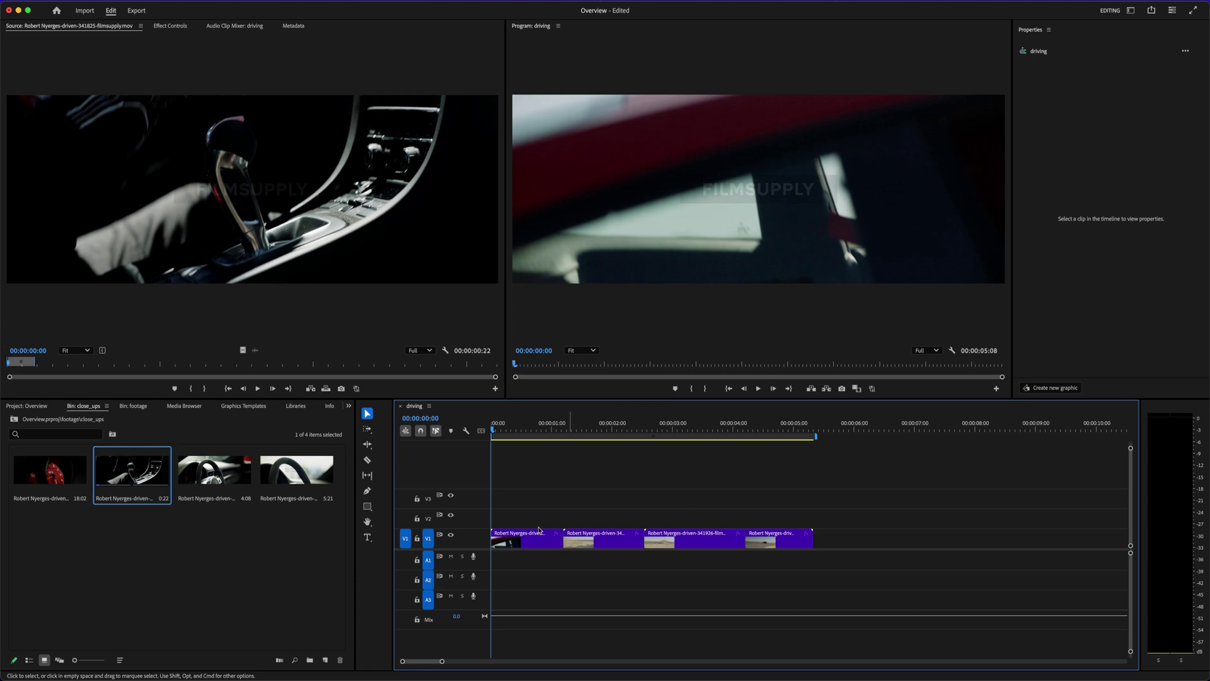
pyautogui.click(311, 389)
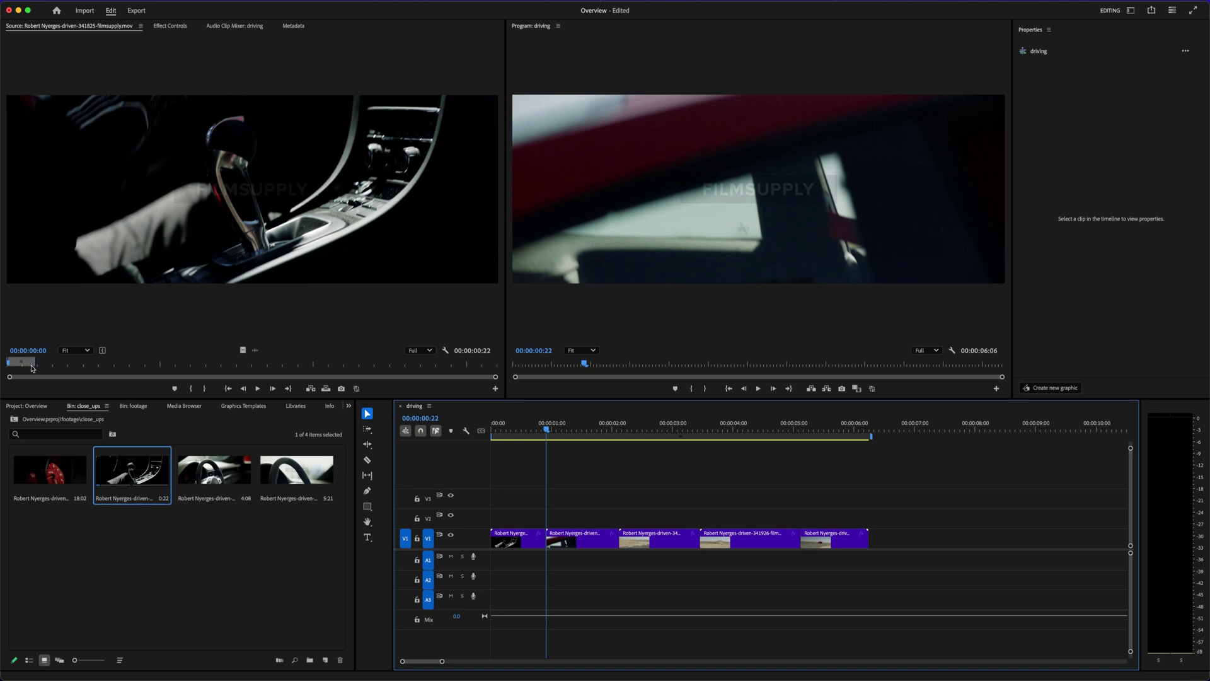
pyautogui.click(535, 535)
pyautogui.click(656, 491)
pyautogui.press('Up')
pyautogui.press('w')
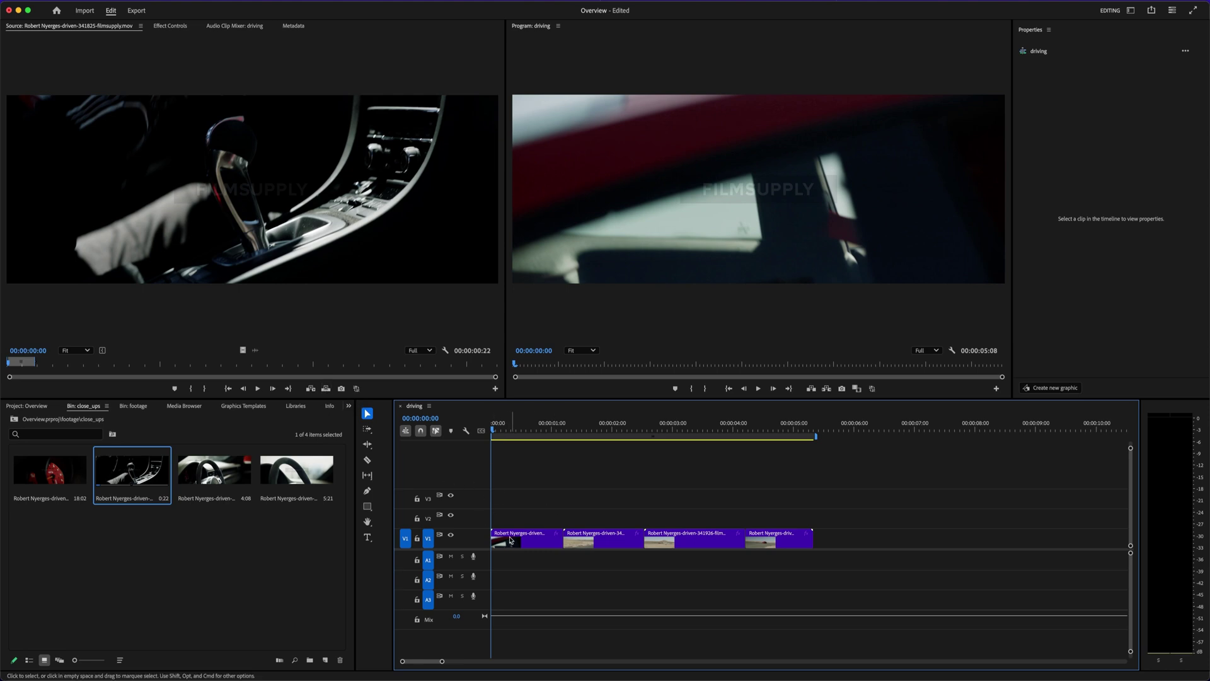
# - Try an overwrite edit with the marked gear-shift range at 00:00:00:00, and undo it
pyautogui.click(325, 388)
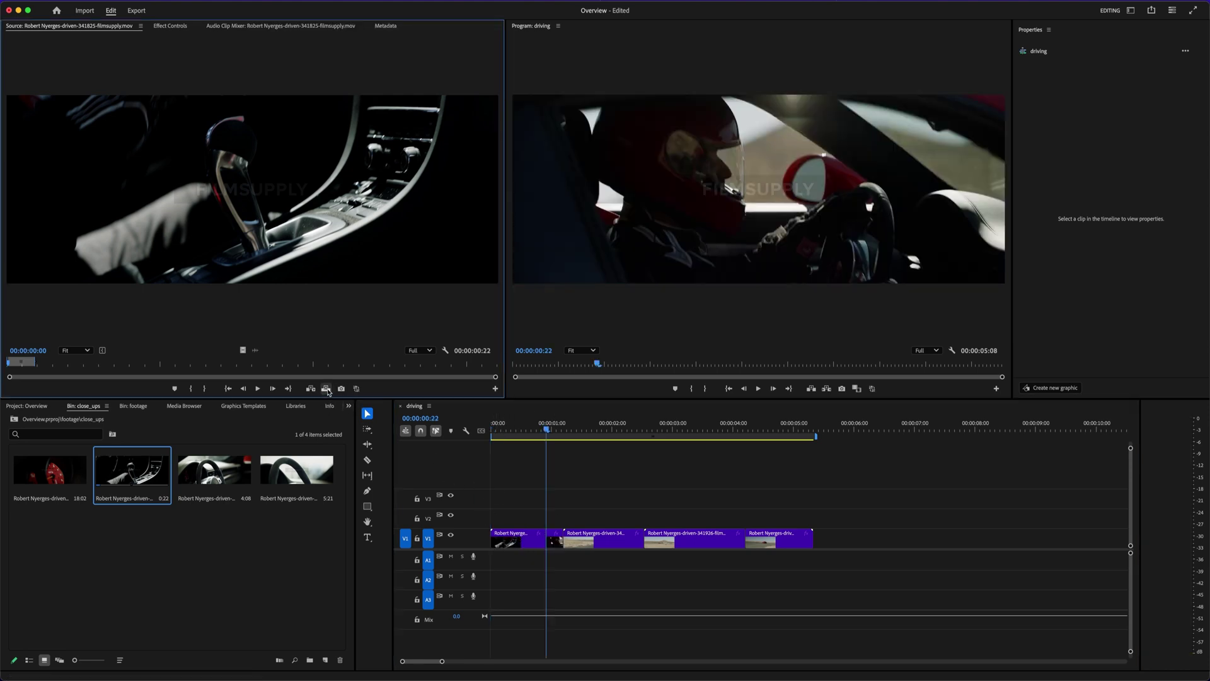
pyautogui.click(620, 512)
pyautogui.press('super+z')
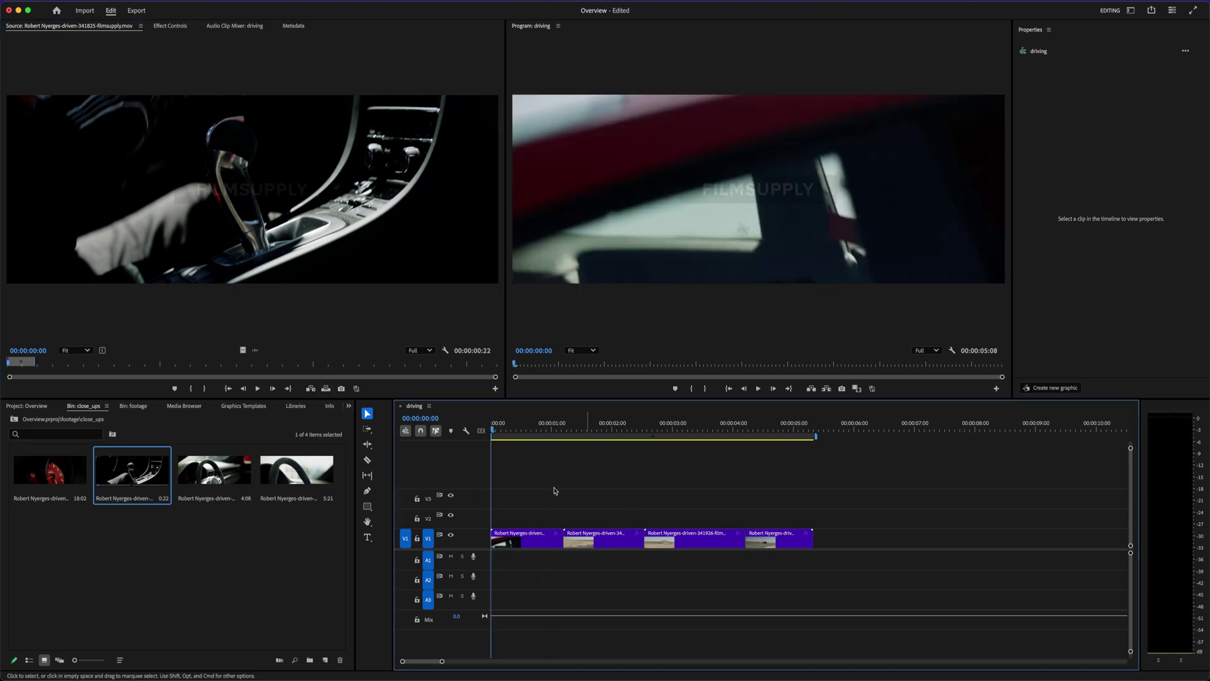
# - Insert the marked gear-shift range at the start of the V1 sequence and save the project
pyautogui.click(312, 389)
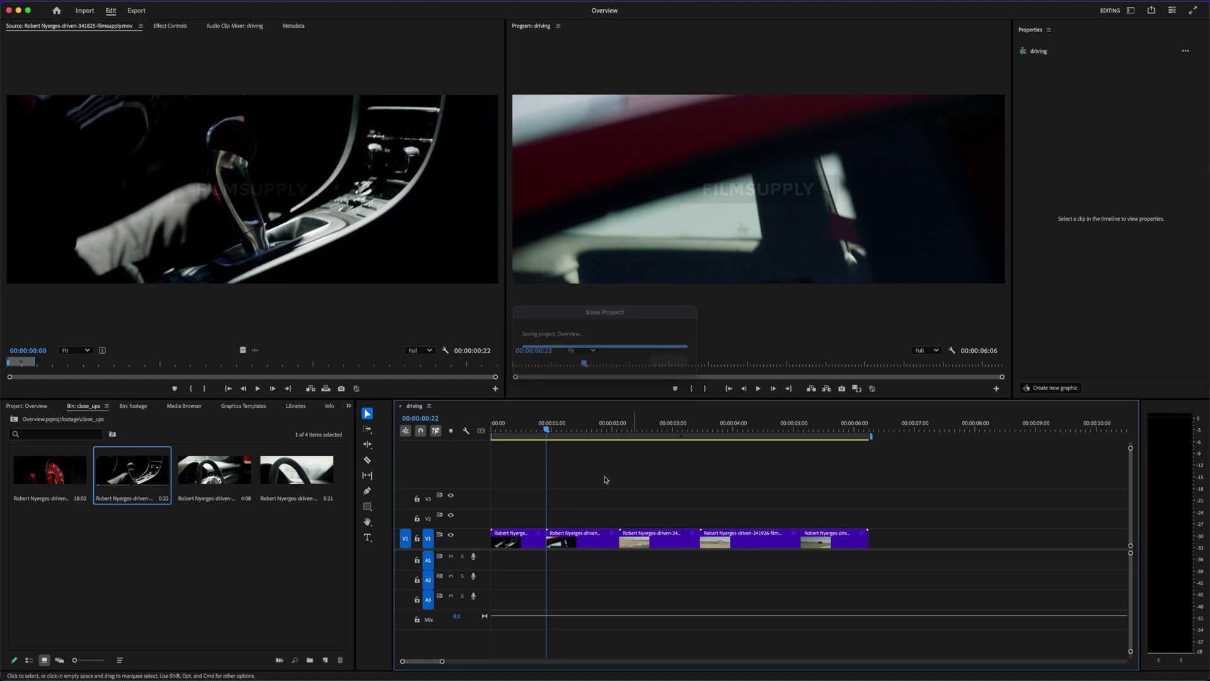
pyautogui.press('space')
pyautogui.press('-')
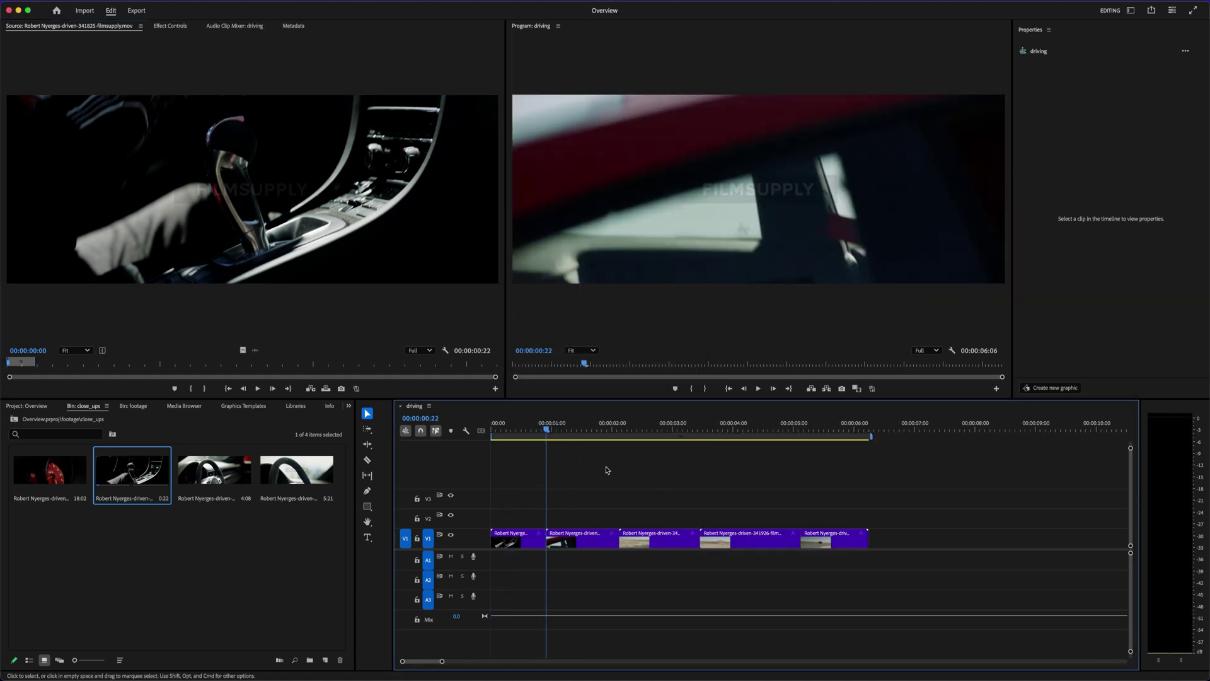
# - Find the cut point in the gear-shift shot and move all following V1 clips 6 frames earlier, overwriting its end
pyautogui.press('Home')
pyautogui.press('space')
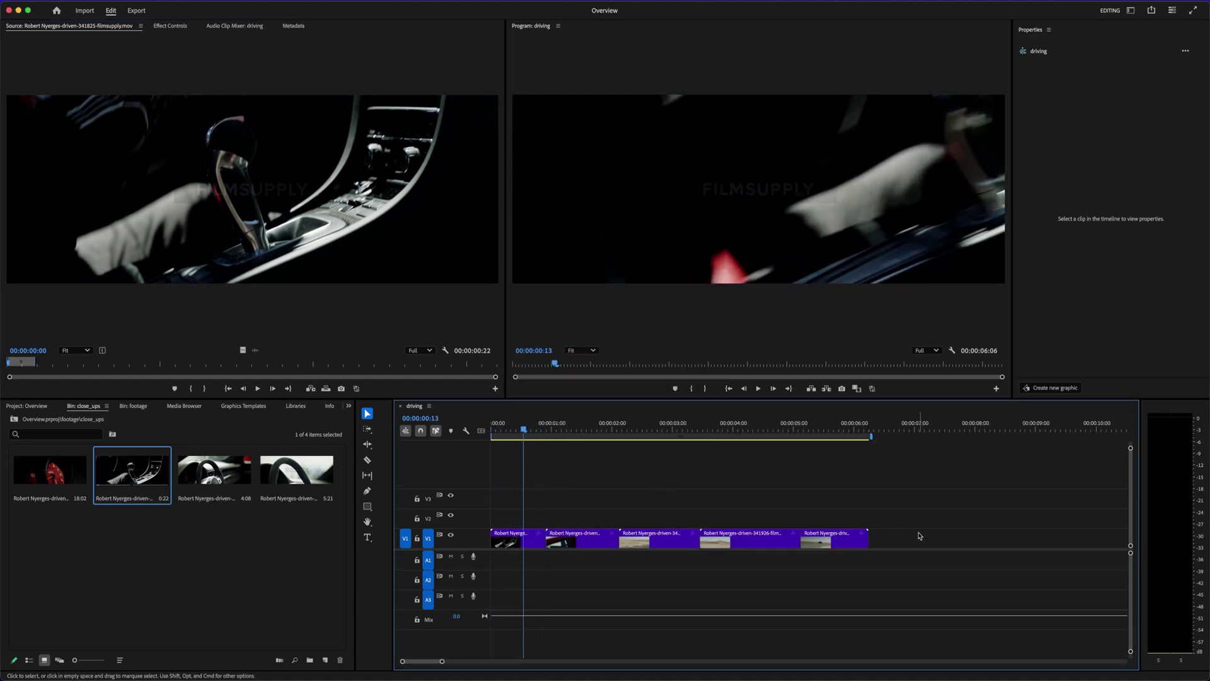
pyautogui.moveTo(841, 543); pyautogui.dragTo(574, 559)
pyautogui.press('=')
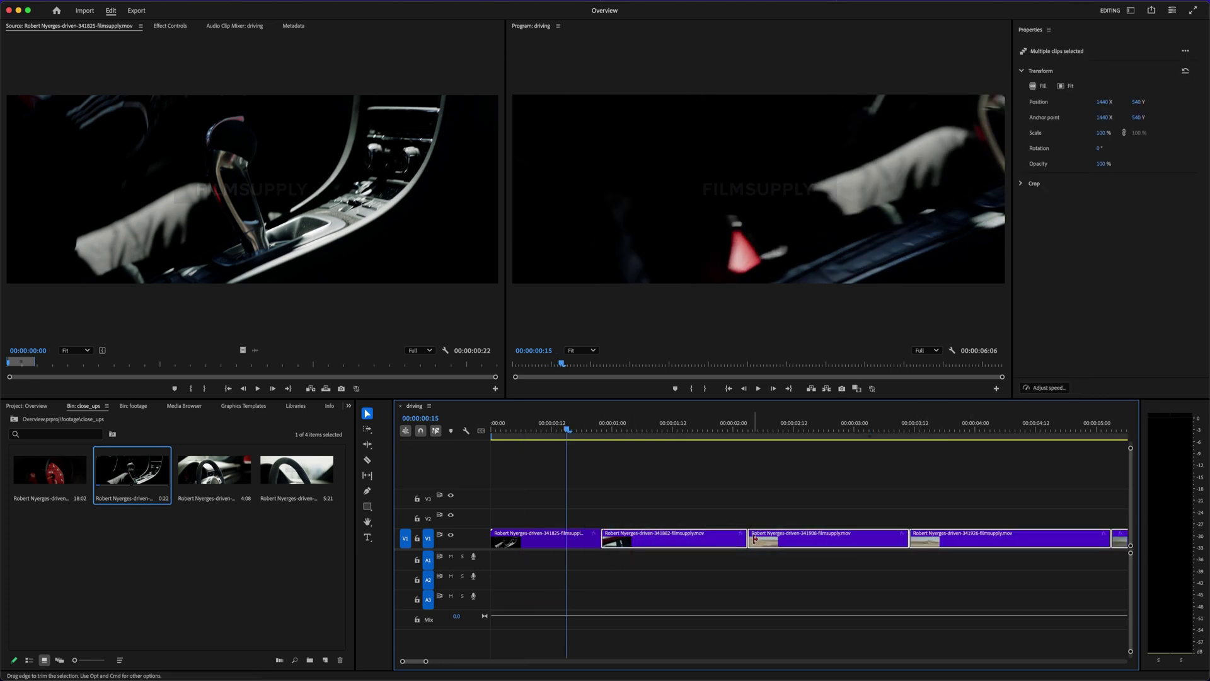
pyautogui.moveTo(670, 545); pyautogui.dragTo(640, 546)
# - Play the sequence from the beginning to check the cut from the gear shift to the driver shot
pyautogui.click(629, 478)
pyautogui.press('Home')
pyautogui.press('-')
pyautogui.press('-')
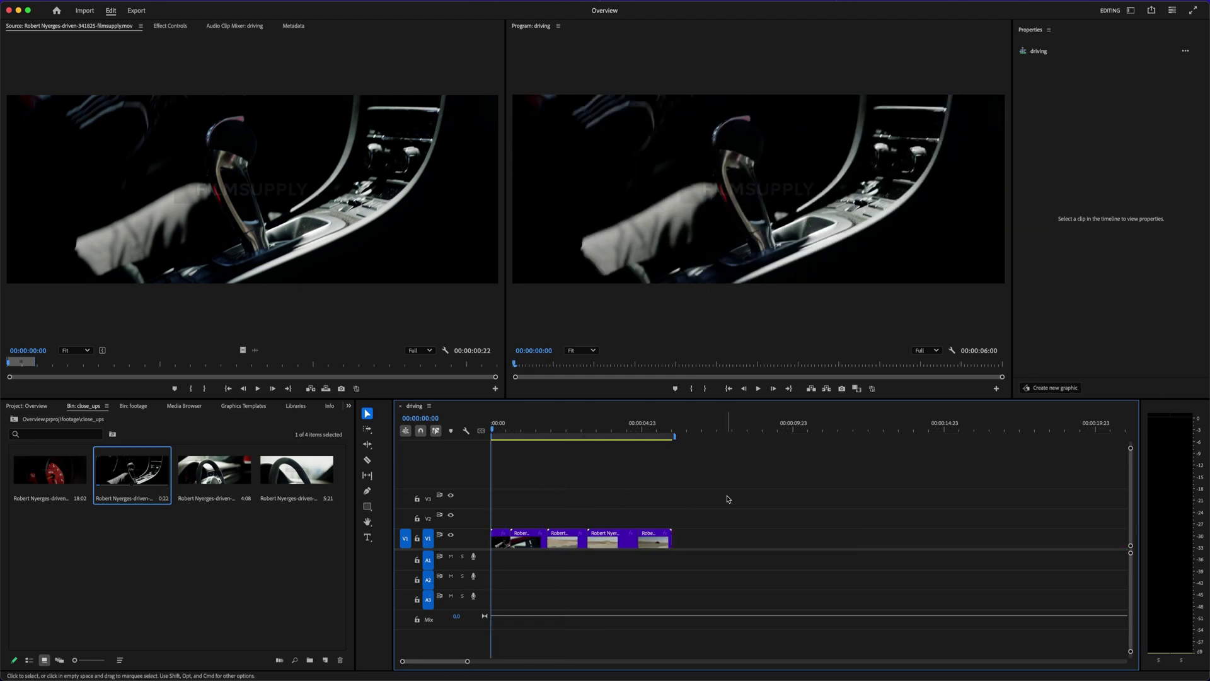
pyautogui.press('space')
pyautogui.press('=')
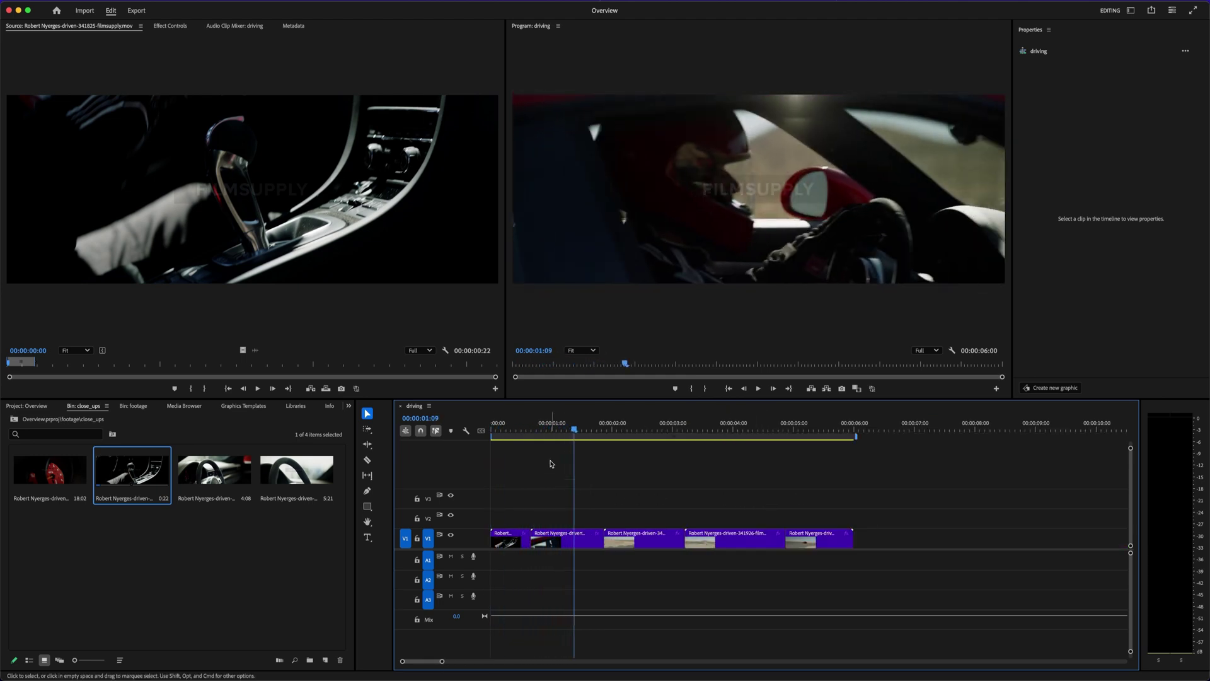
pyautogui.press('Home')
# - Move all clips after the gear-shift shot one frame earlier so that they start at 00:00:00:15
pyautogui.press('=')
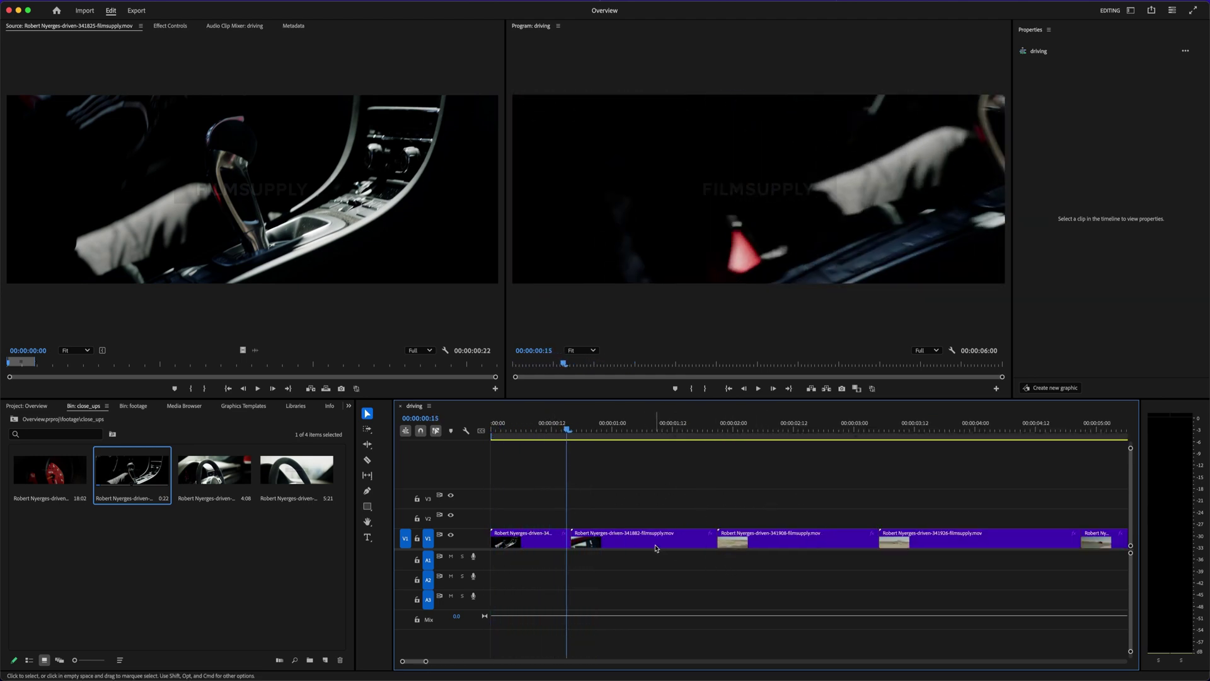
pyautogui.press('-')
pyautogui.moveTo(681, 552); pyautogui.dragTo(570, 551)
pyautogui.press('=')
pyautogui.press('=')
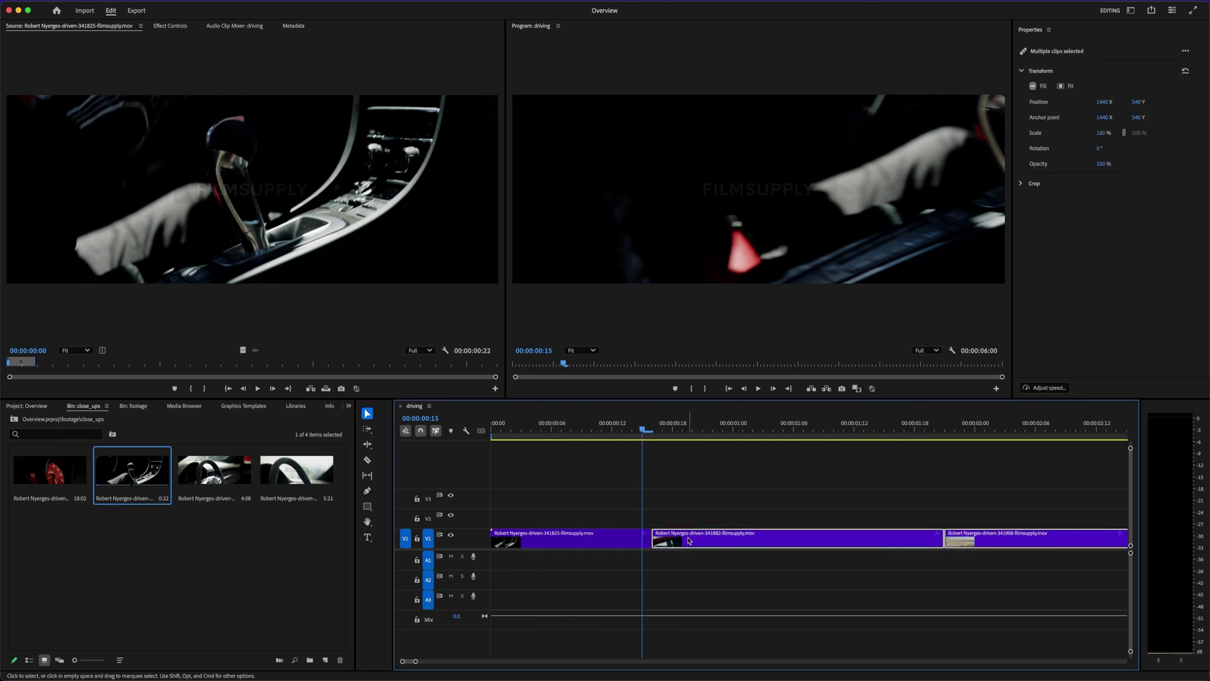
pyautogui.moveTo(687, 542); pyautogui.dragTo(676, 542)
# - Play the tightened sequence to review its cuts and stop at the start of the last clip
pyautogui.press('space')
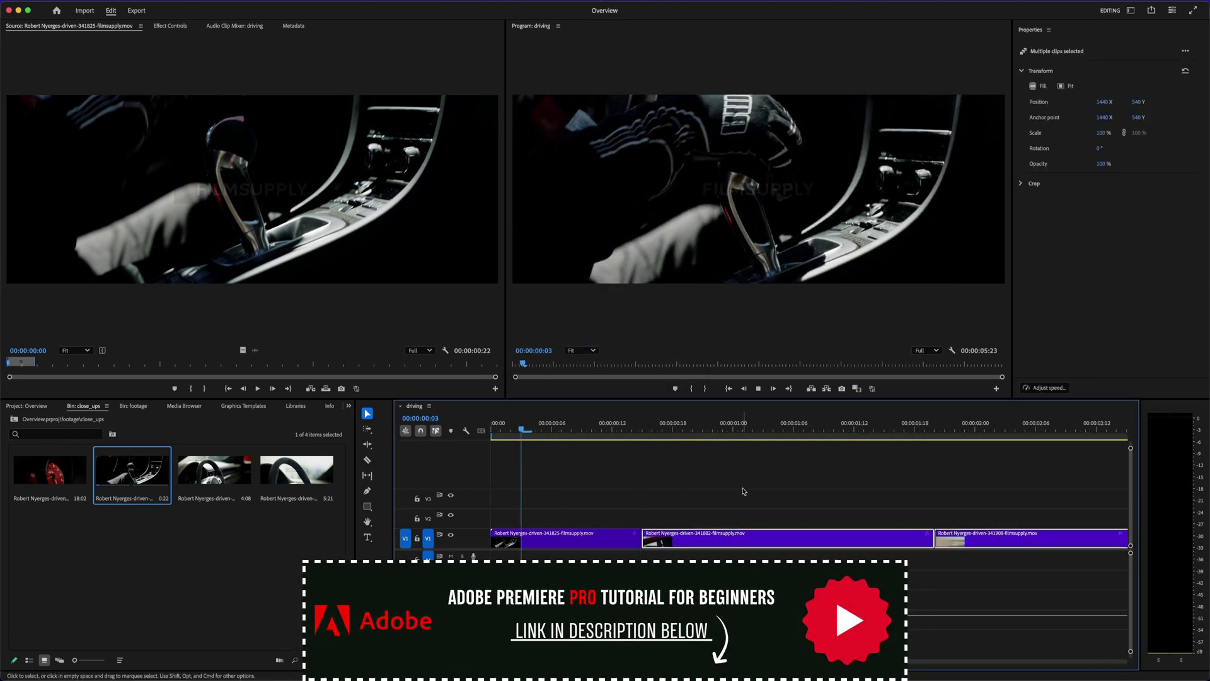
pyautogui.press('-')
pyautogui.press('-')
pyautogui.click(744, 490)
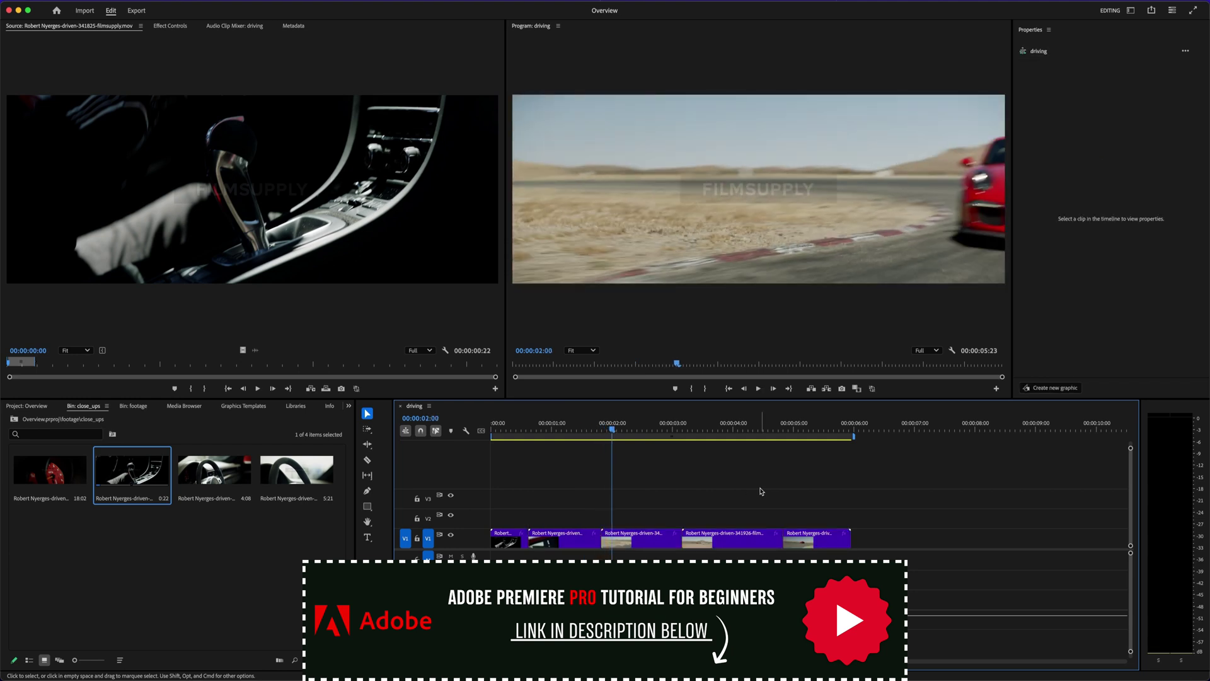
pyautogui.press('space')
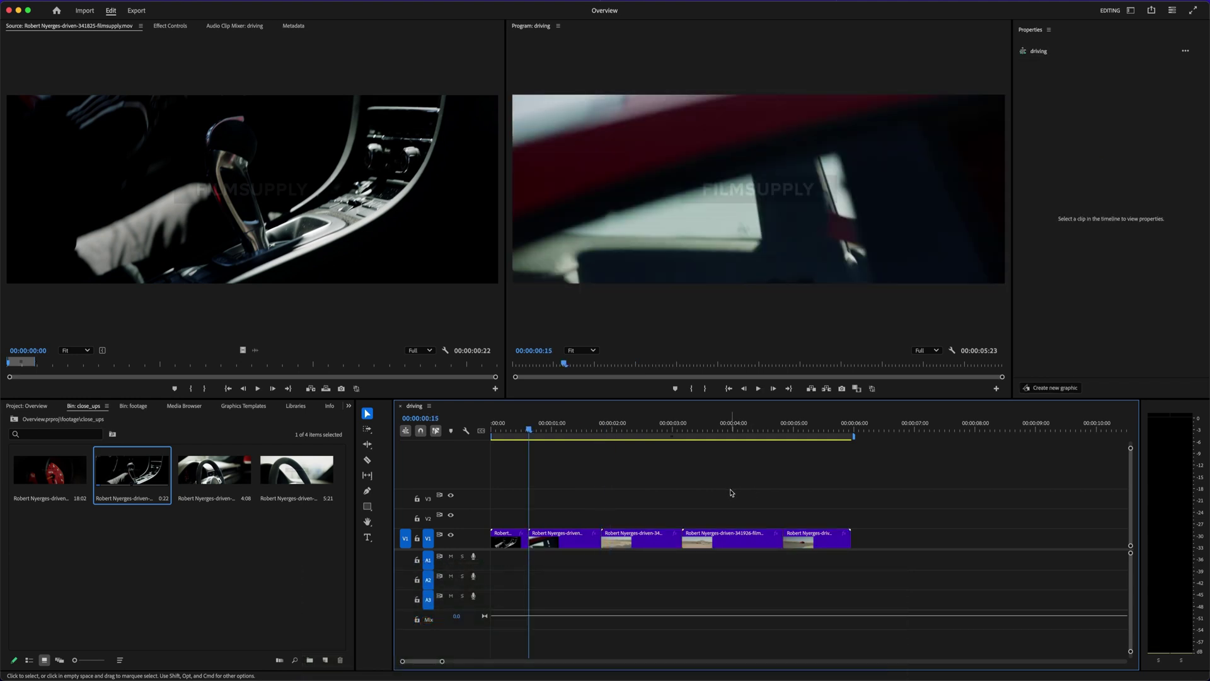
pyautogui.press('space')
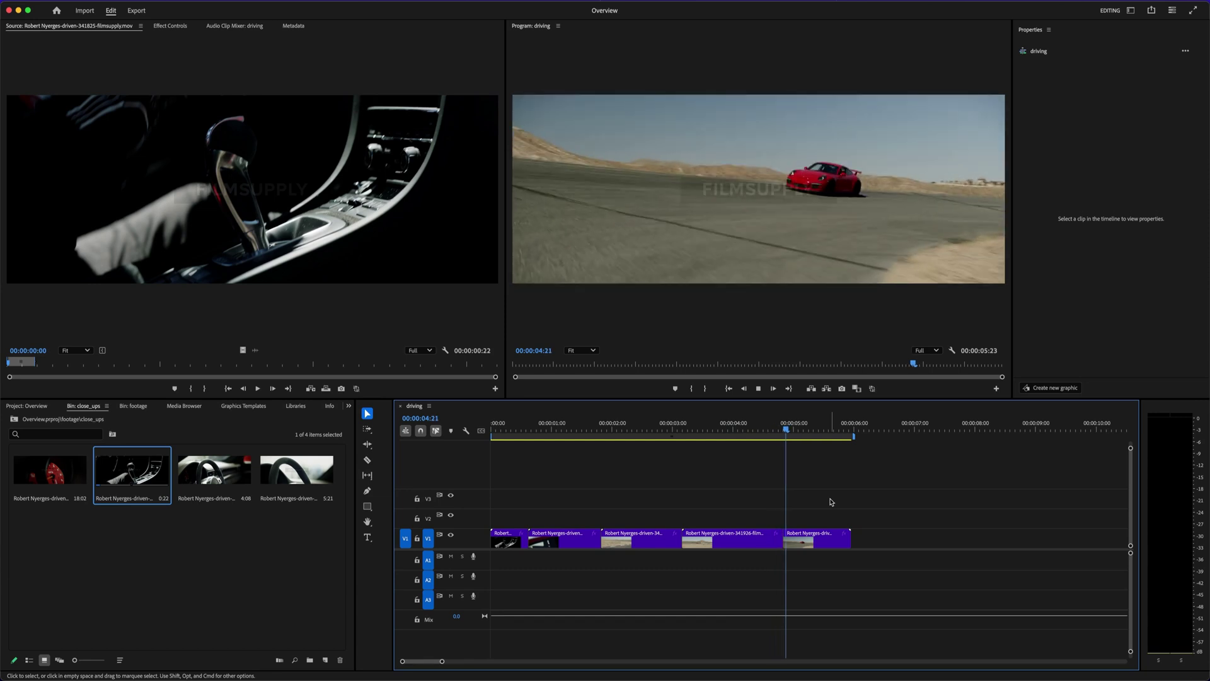
pyautogui.press('space')
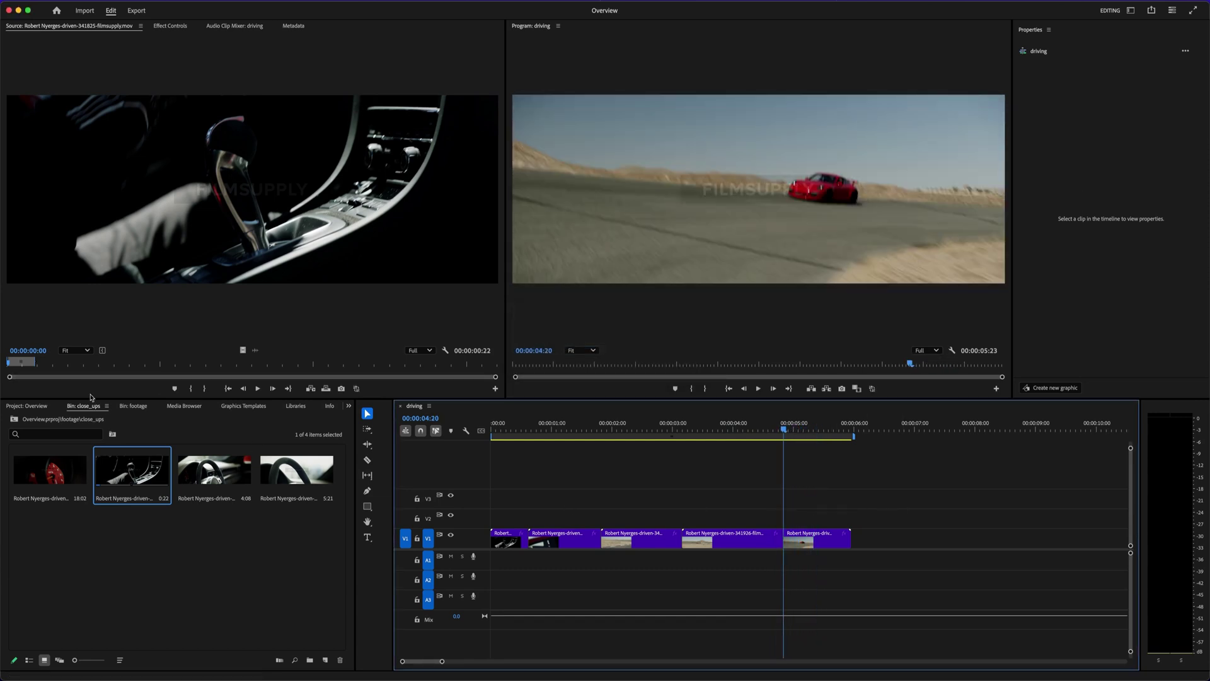